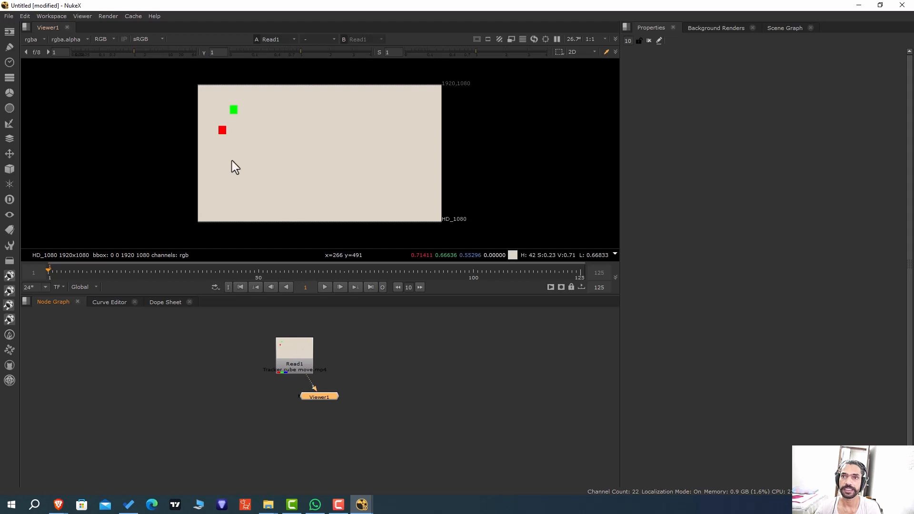
Place the Viewer node directly below the Read1 node and scrub the clip to about frame 97.
left_click(302, 350)
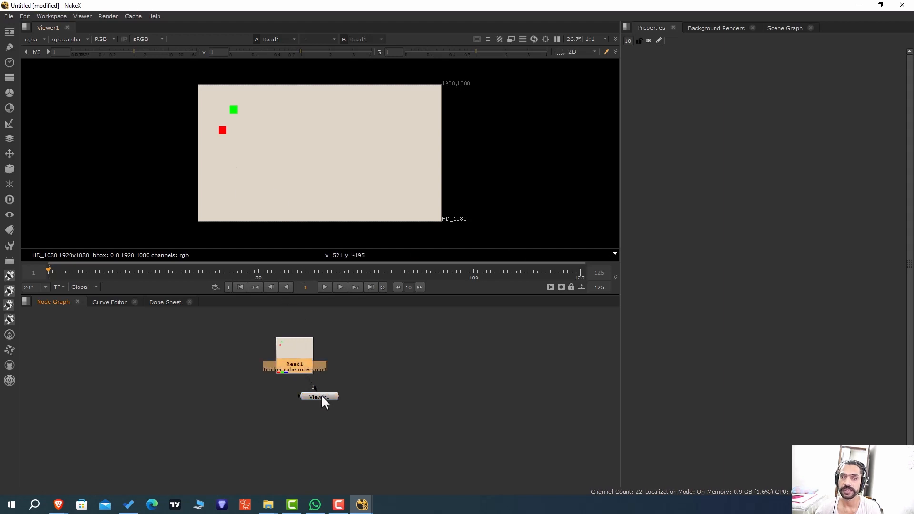
left_click_drag(322, 398, 297, 404)
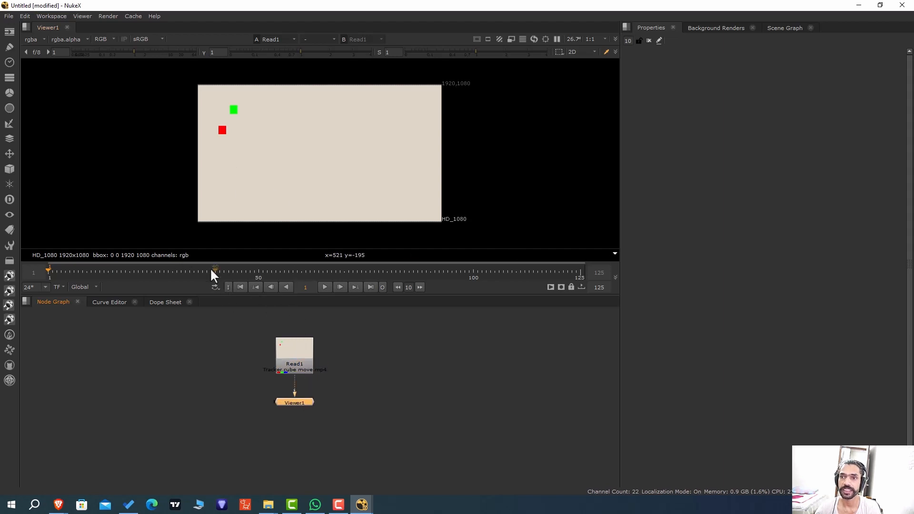
left_click_drag(109, 271, 459, 270)
Open the Read1 clip's properties to check its format and set the project's full size format to HD_1080 1920x1080.
left_click(292, 359)
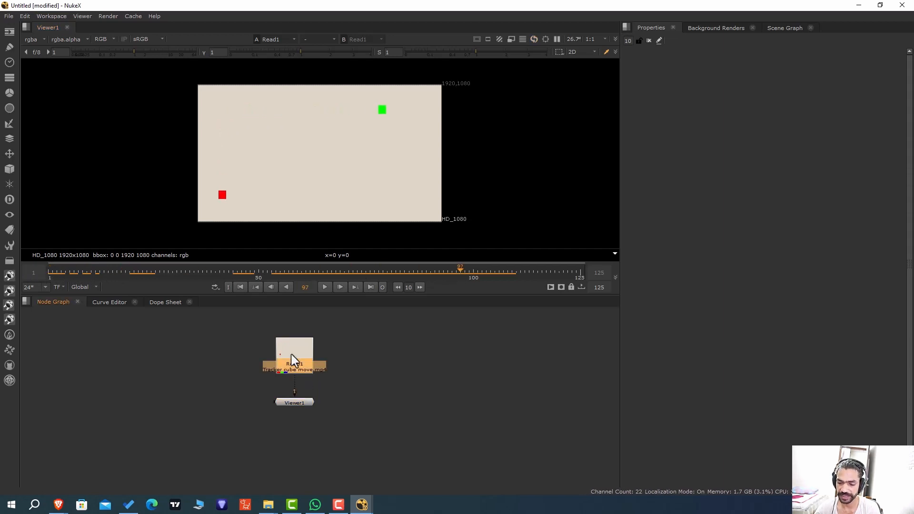
double_click(293, 360)
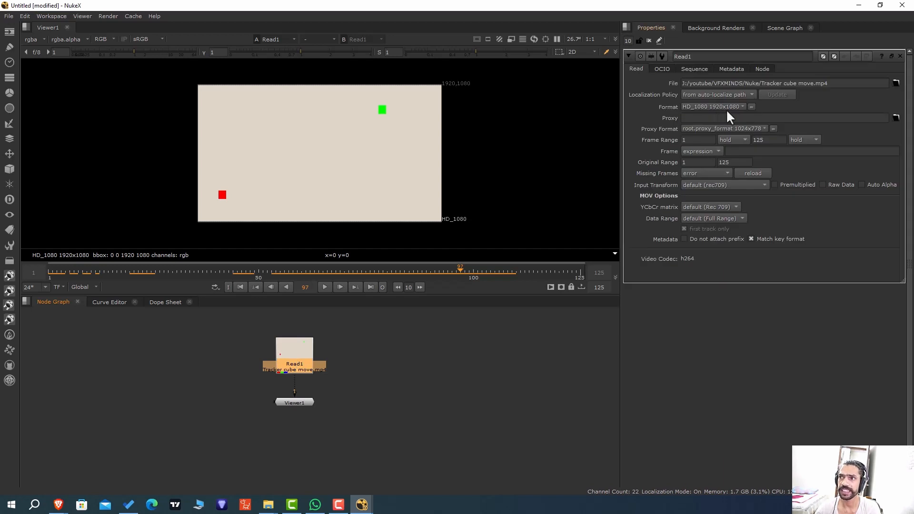
left_click(401, 368)
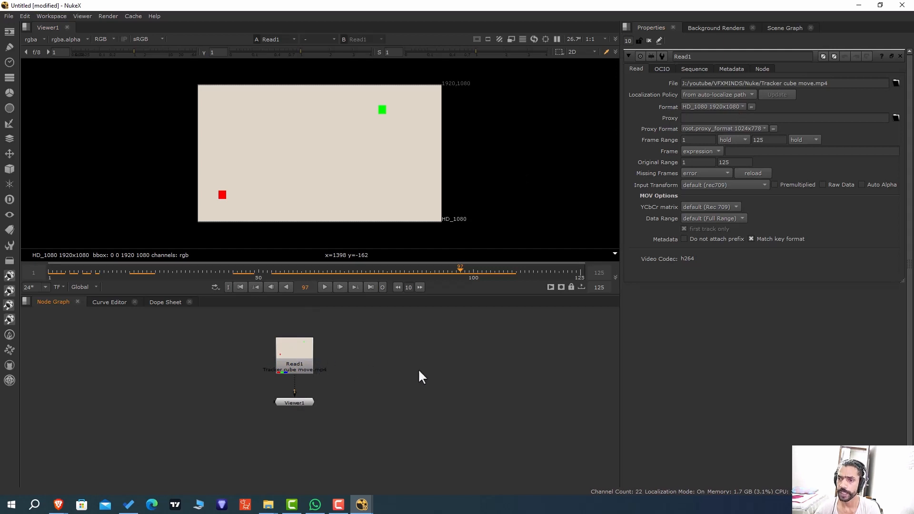
key("s")
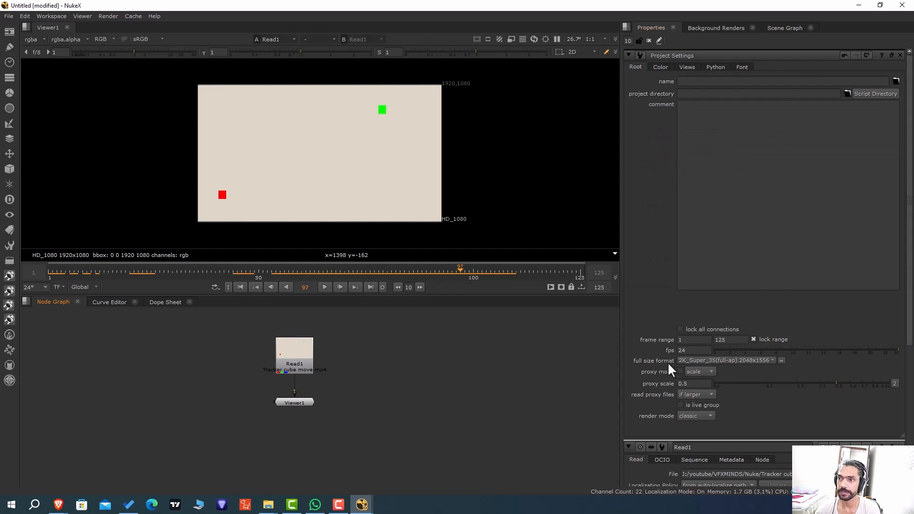
left_click(752, 360)
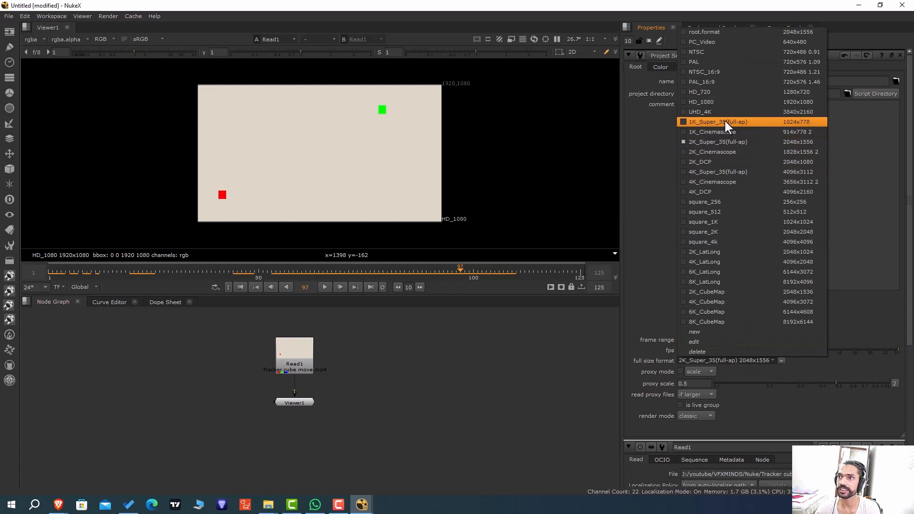
left_click(730, 104)
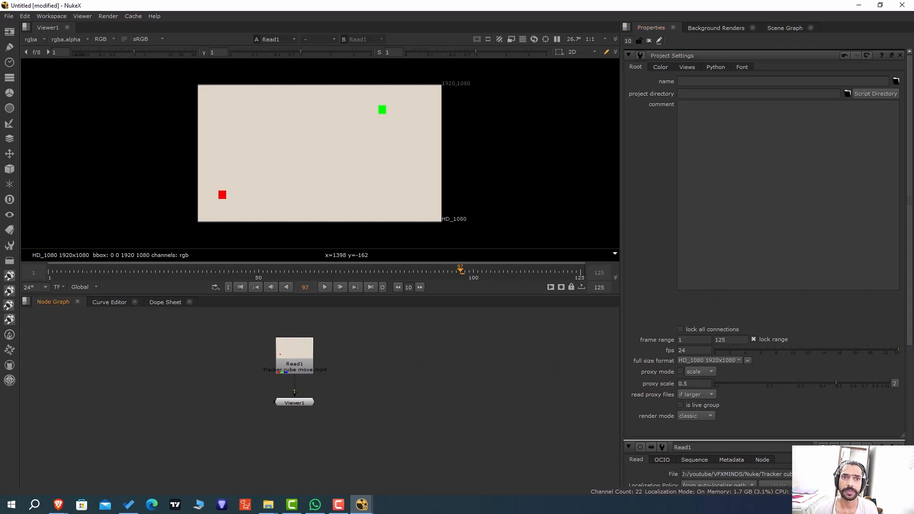
Import the image VFXMINDS LOGO FOR TRACKER.png beside the Read1 node and preview it briefly in the Viewer.
left_click_drag(913, 305, 408, 355)
key("2")
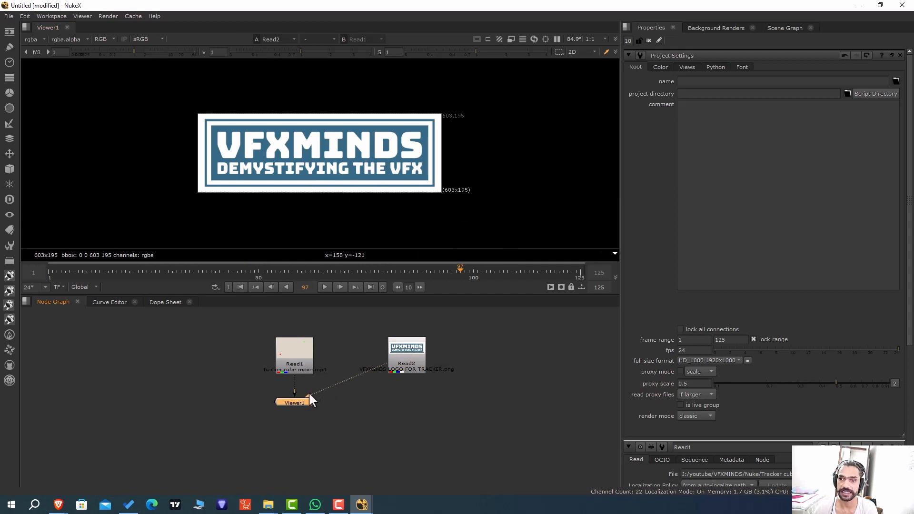
left_click_drag(308, 392, 404, 363)
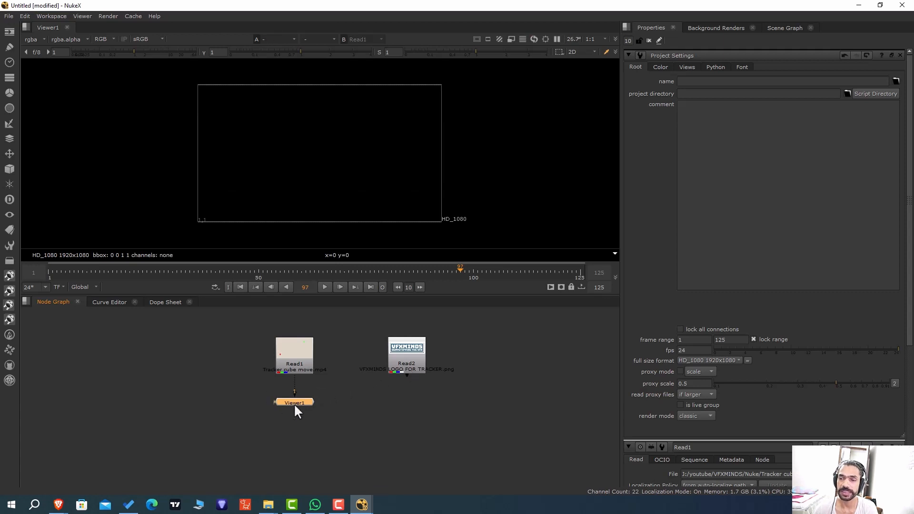
Move the Viewer node slightly down, show the Read1 clip in it and return to frame 1.
left_click_drag(294, 405, 294, 418)
left_click(293, 363)
key("1")
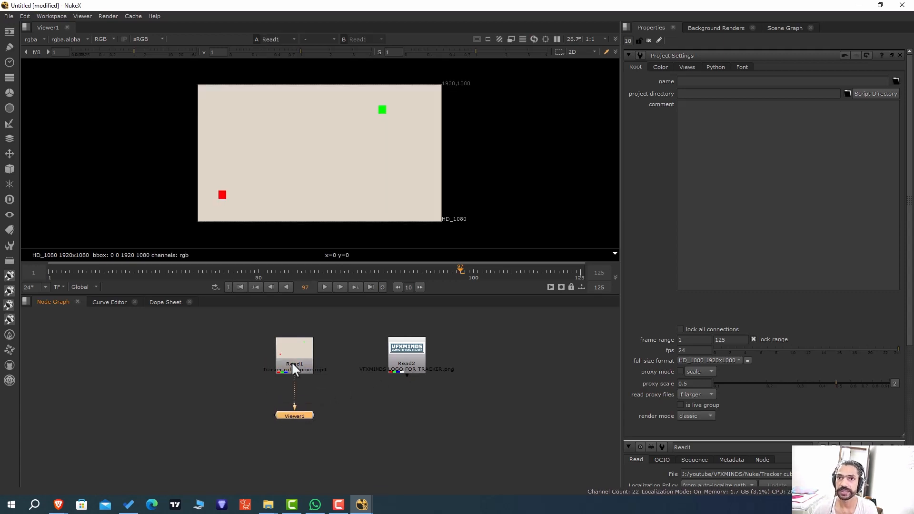
left_click(240, 287)
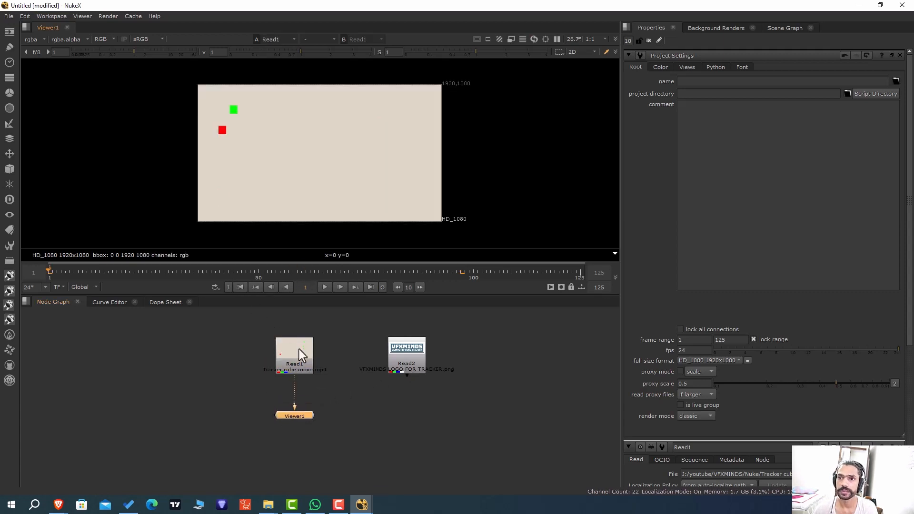
Add a Tracker node from the Transform category after the Read1 node.
left_click(297, 367)
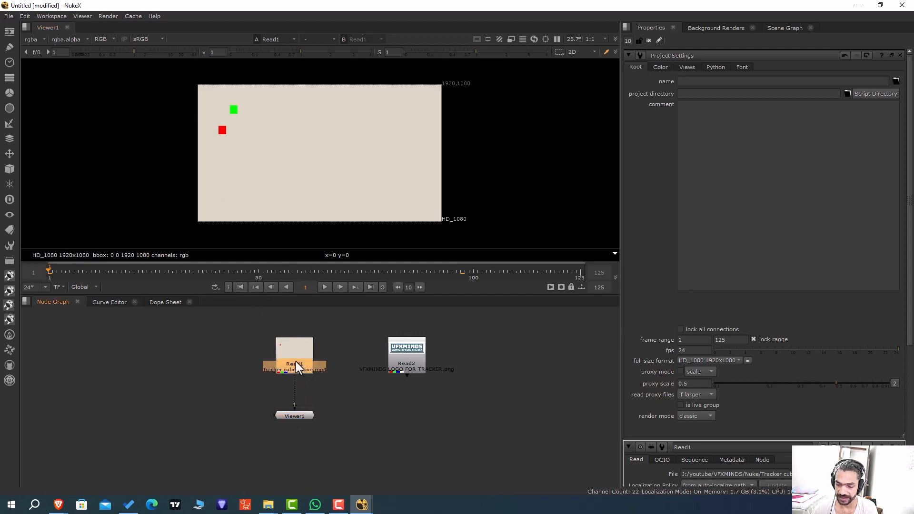
key("Tab")
type("TRACK")
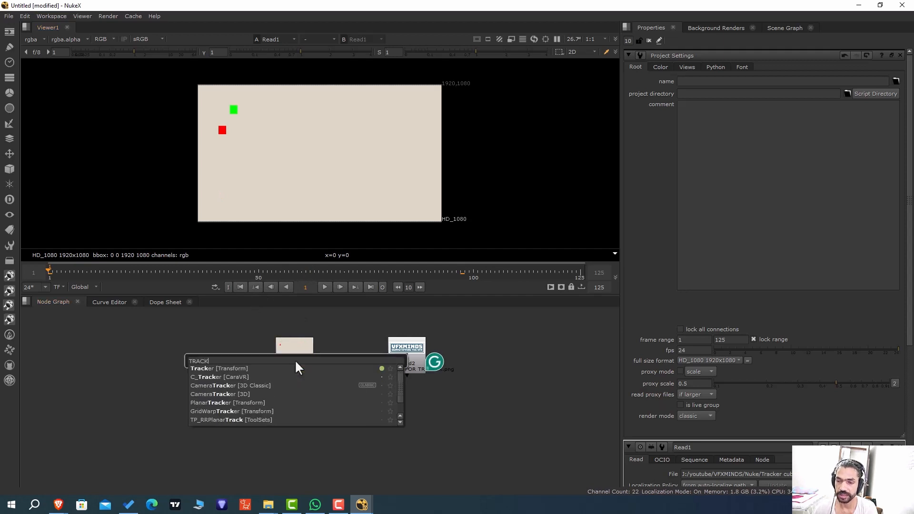
left_click(248, 370)
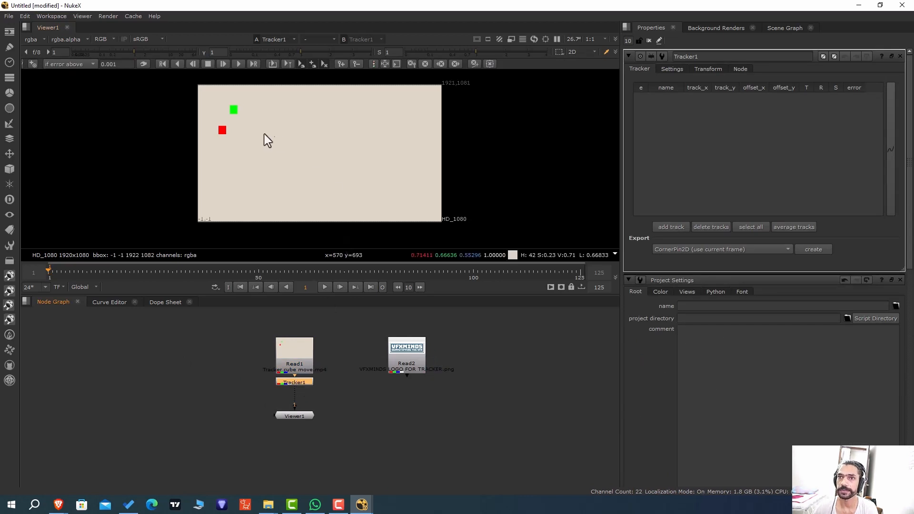
Add a track to the Tracker and center it on the green square at frame 1.
scroll(247, 116, "up", 1)
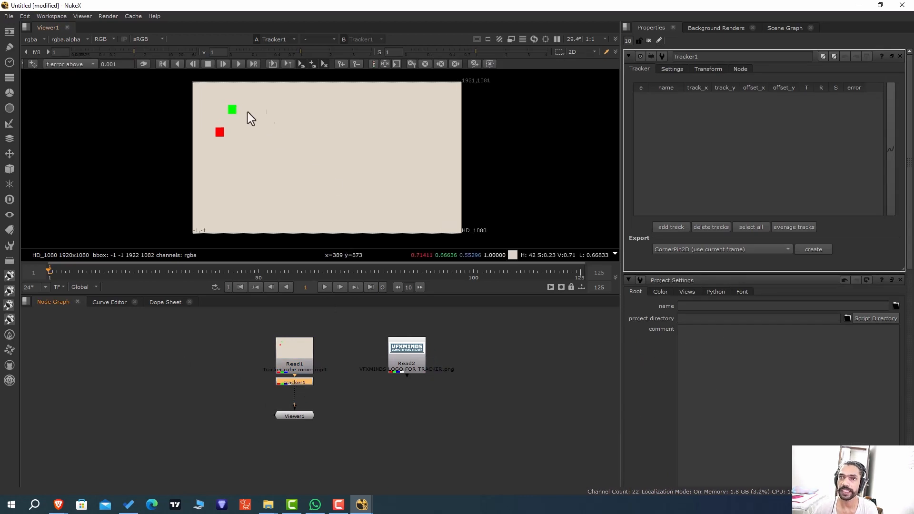
left_click(678, 229)
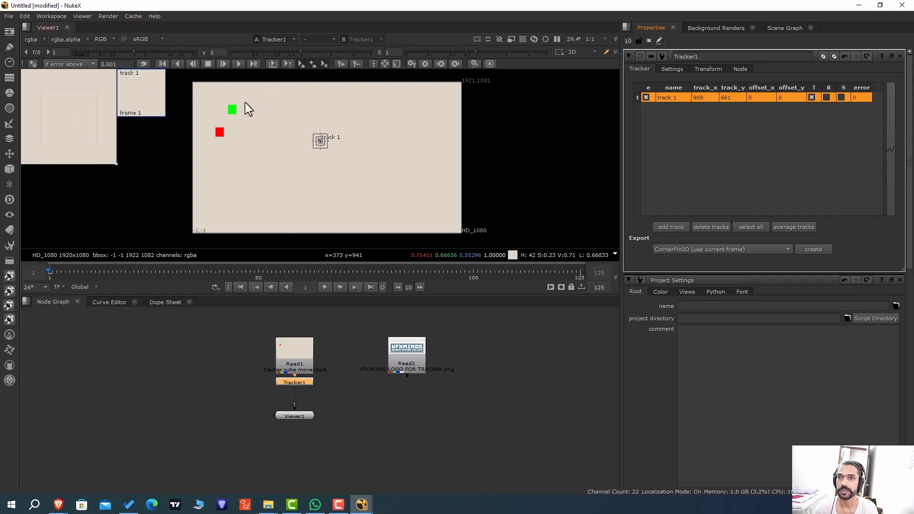
scroll(247, 106, "up", 10)
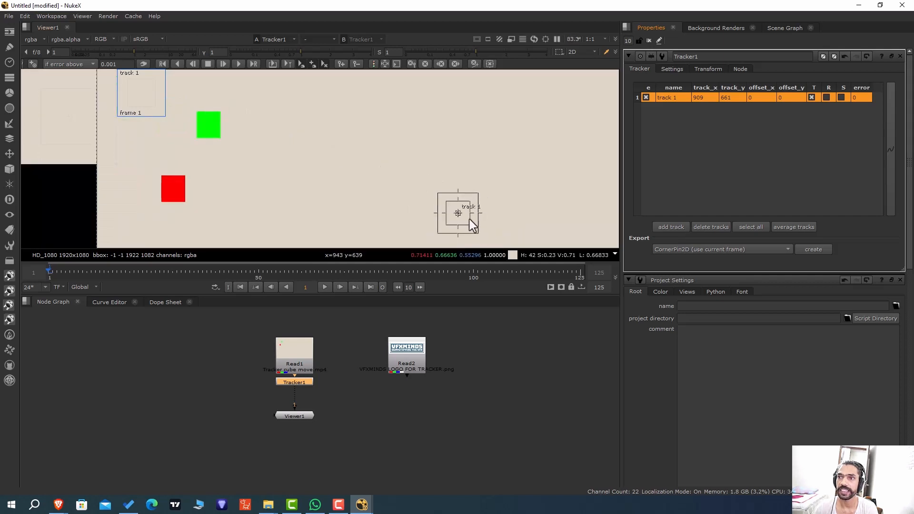
left_click_drag(460, 213, 211, 126)
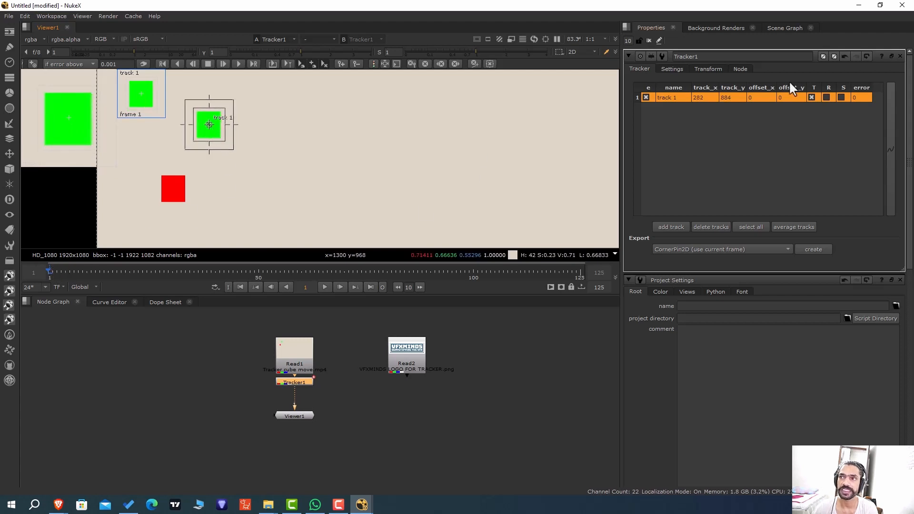
Display the Tracker's keyframes in the Dope Sheet and track the green square forward to frame 125.
left_click(165, 303)
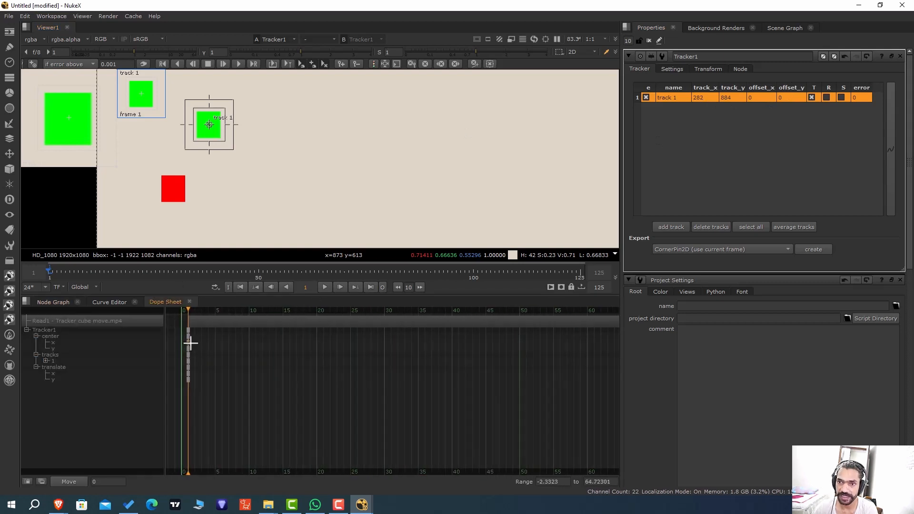
scroll(190, 342, "up", 6)
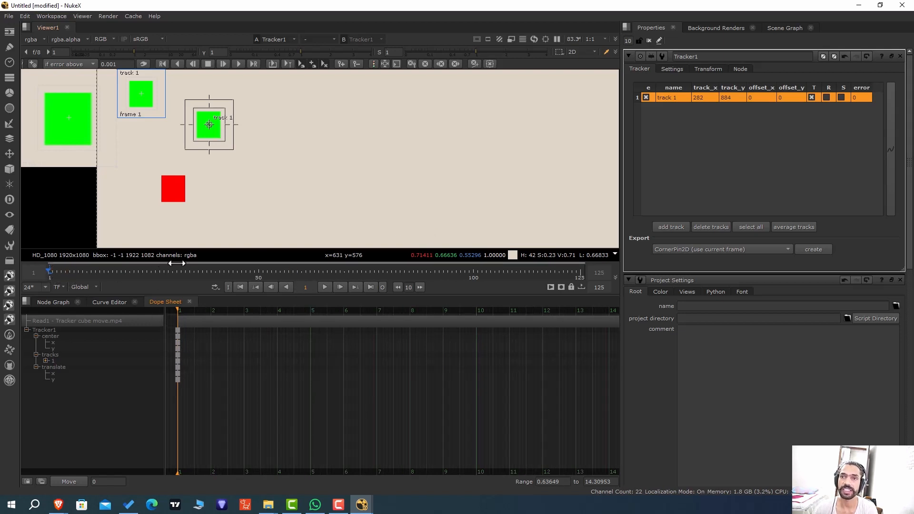
scroll(254, 203, "down", 5)
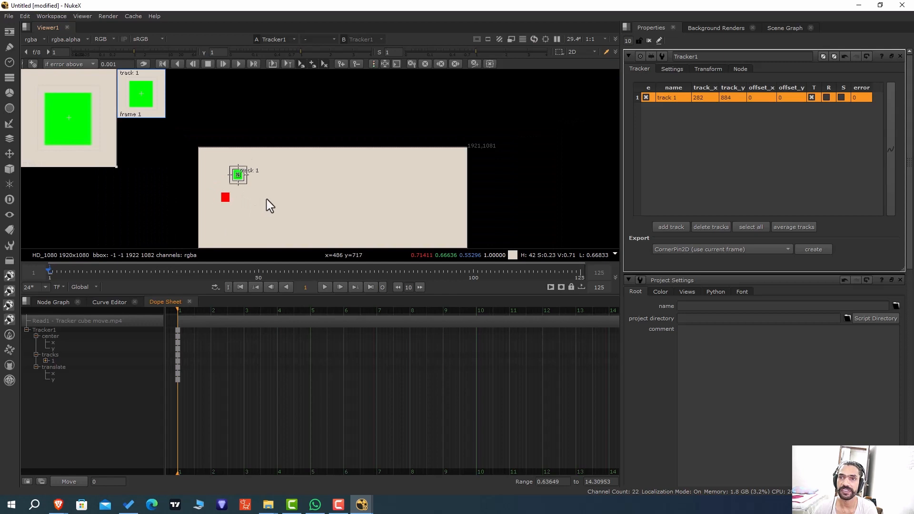
scroll(259, 157, "up", 2)
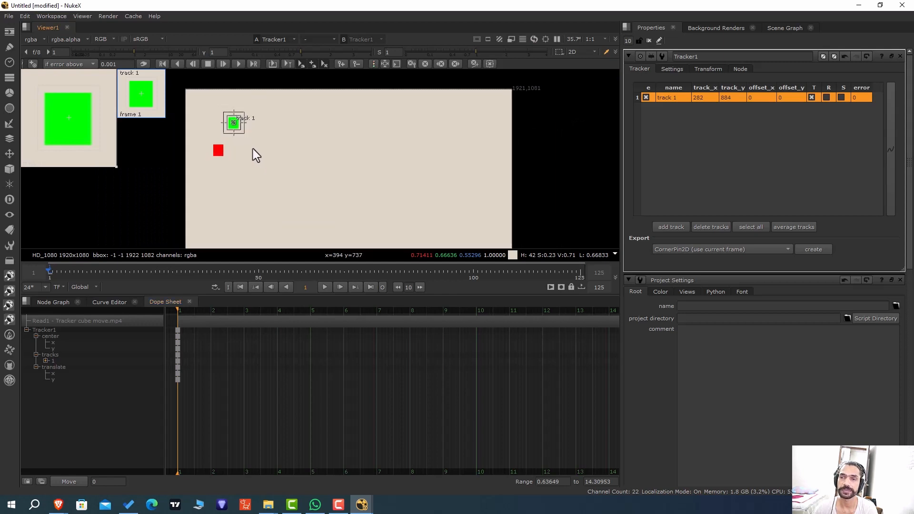
left_click(238, 64)
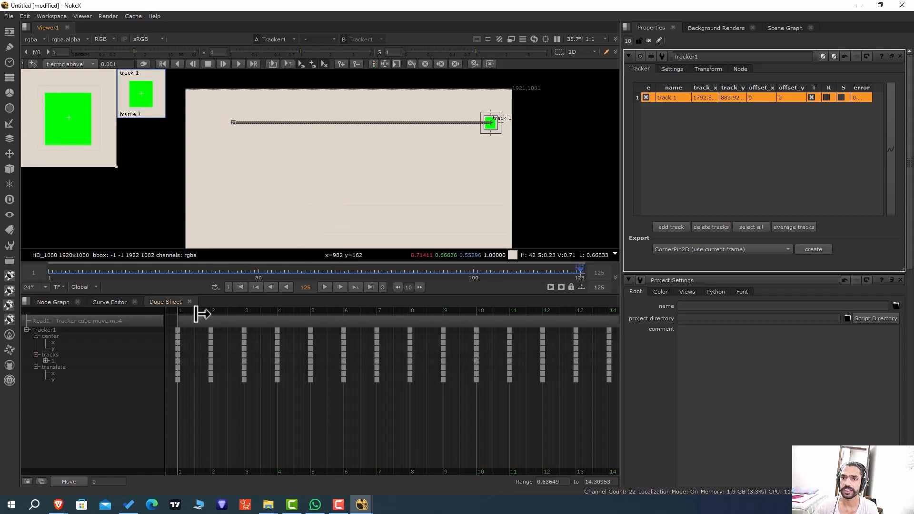
Return to the node graph and export the track as a Transform (match-move) node.
left_click(60, 304)
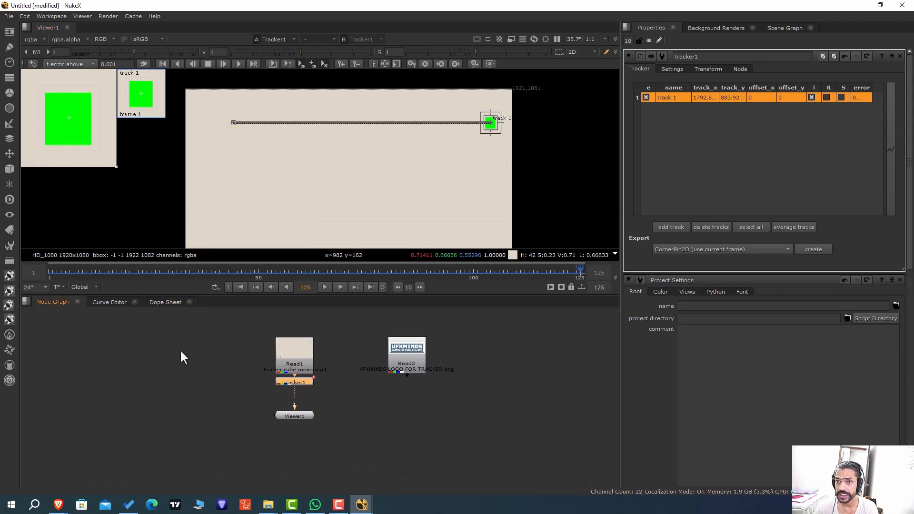
left_click(756, 250)
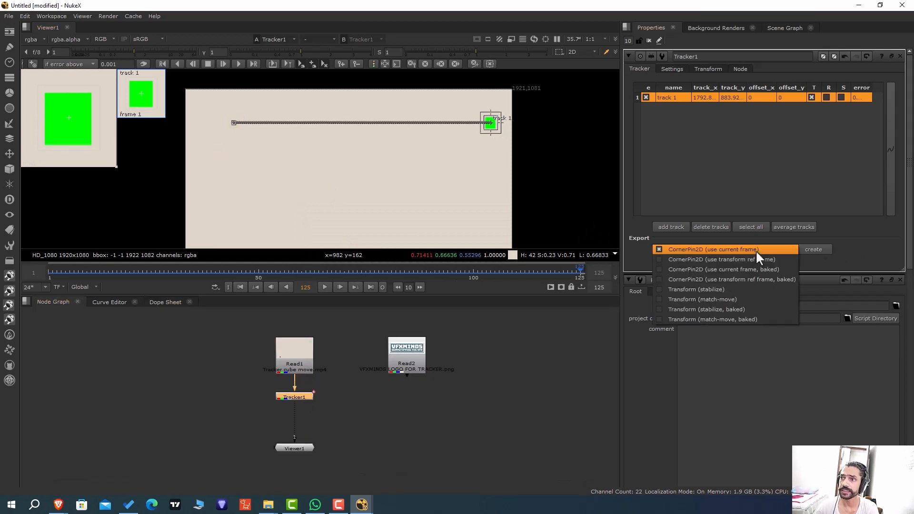
left_click(732, 300)
left_click(813, 249)
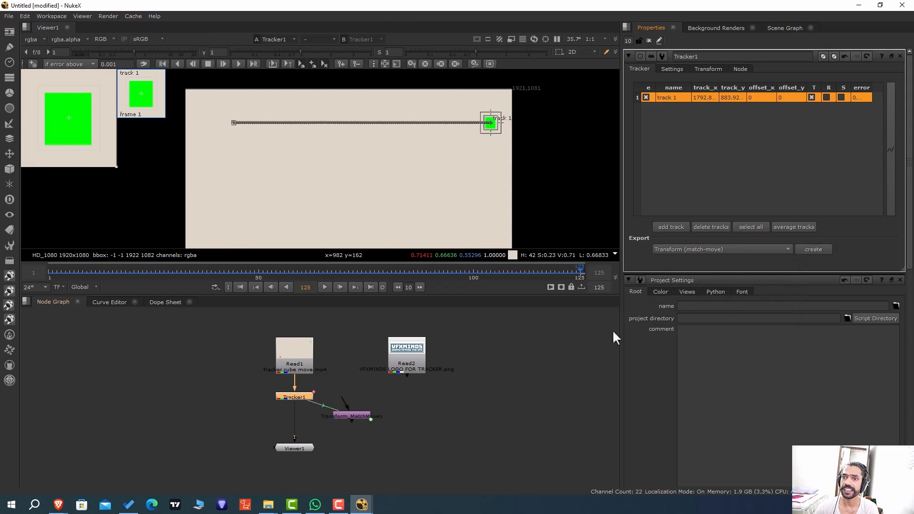
Export the track as a Transform (match-move, baked) node and place it to the right of the linked match-move node.
left_click(722, 251)
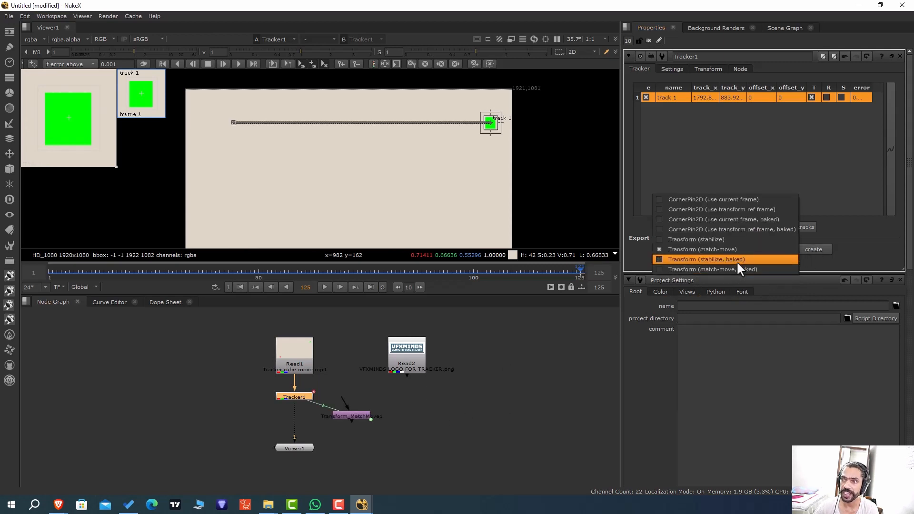
left_click(741, 270)
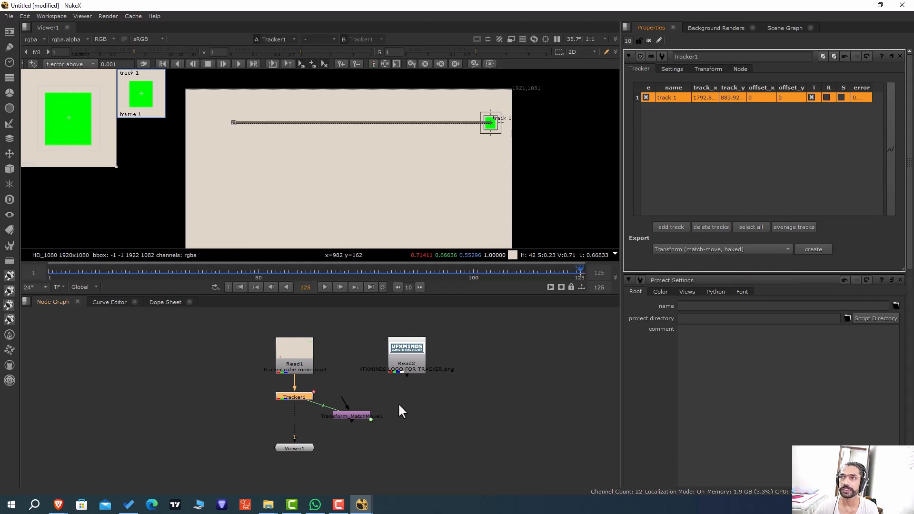
mouse_move(364, 413)
left_mouse_down()
mouse_move(366, 434)
mouse_move(370, 407)
left_mouse_up()
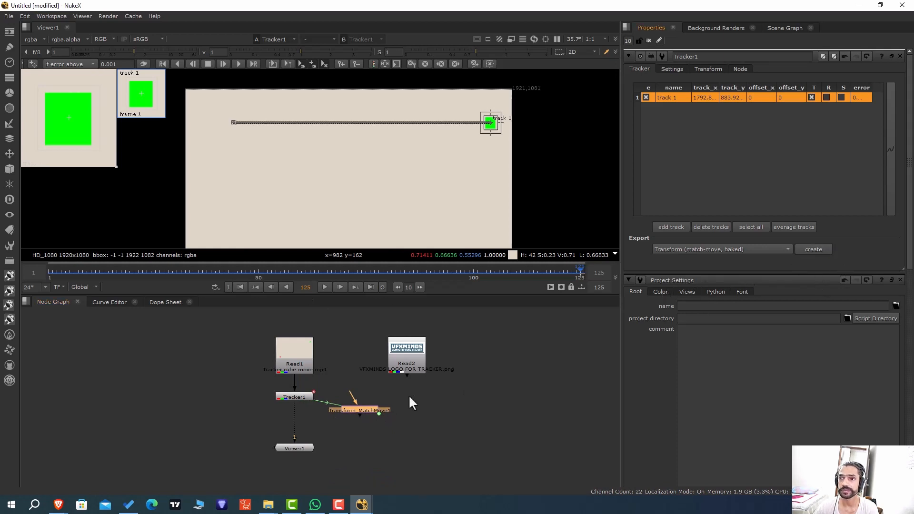
left_click_drag(359, 412, 453, 413)
Arrange the two match-move nodes side by side and open the properties of the one linked to the Tracker.
scroll(358, 411, "up", 4)
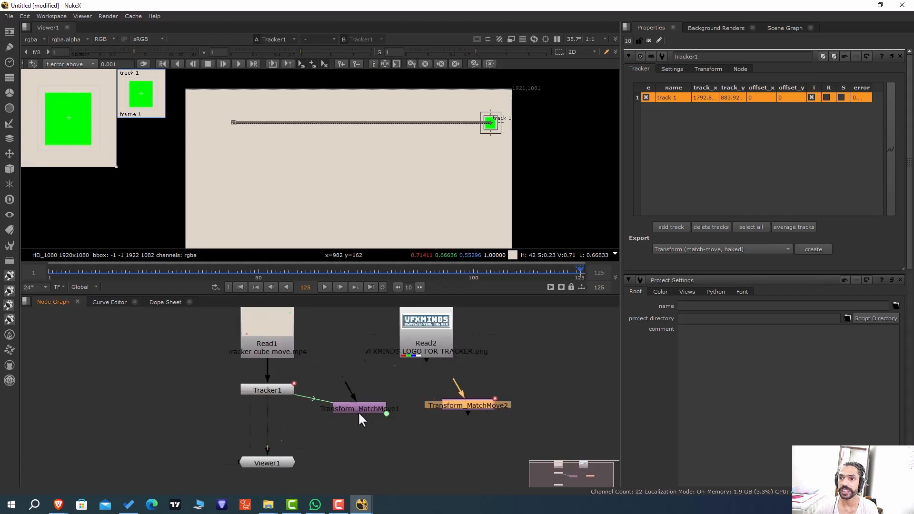
left_click(364, 413)
left_click_drag(364, 413, 375, 414)
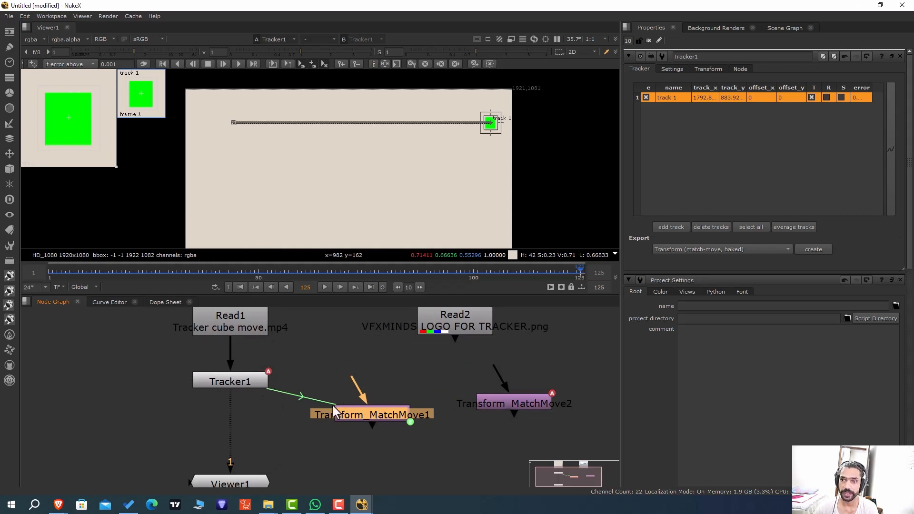
left_click_drag(361, 410, 357, 414)
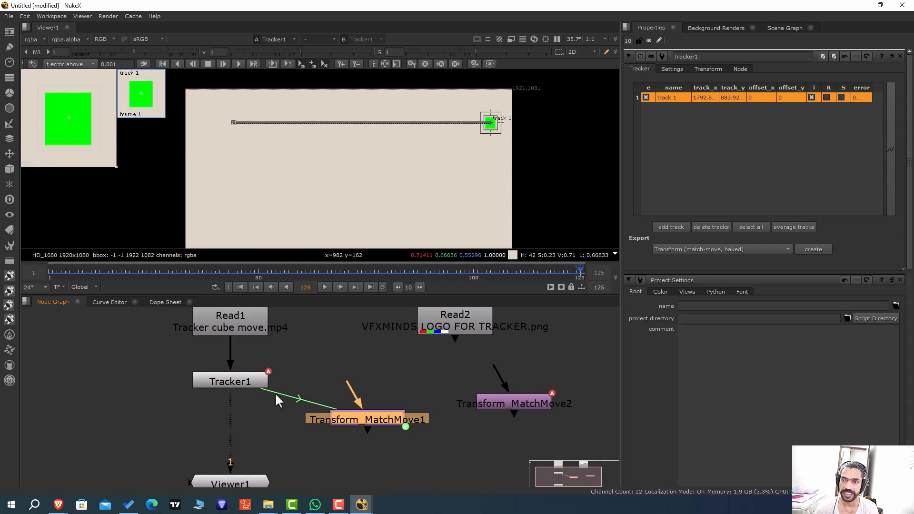
left_click_drag(510, 399, 511, 408)
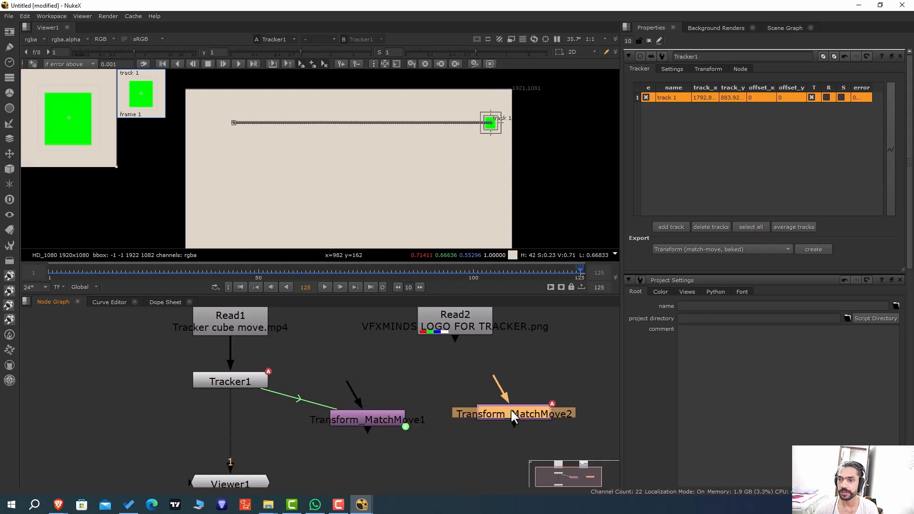
double_click(385, 420)
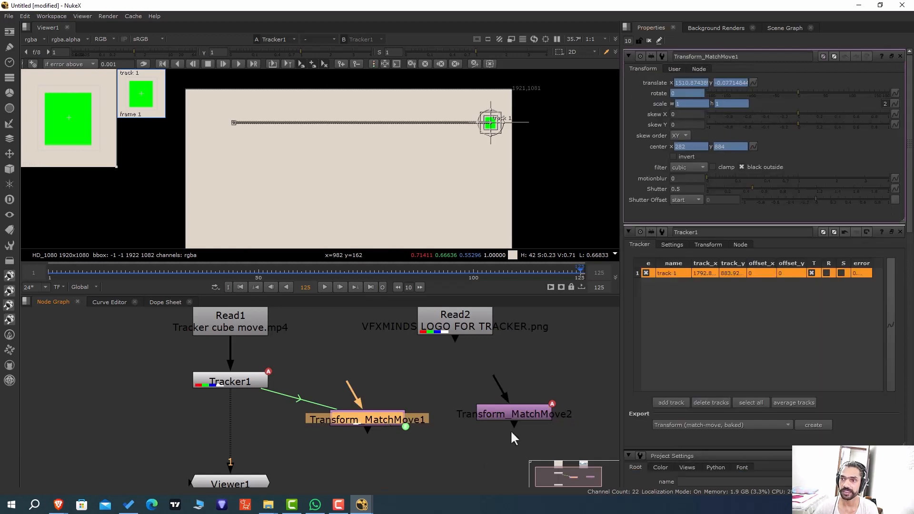
Delete the baked match-move node and view the logo image fed through the match-move node linked to the Tracker.
double_click(520, 413)
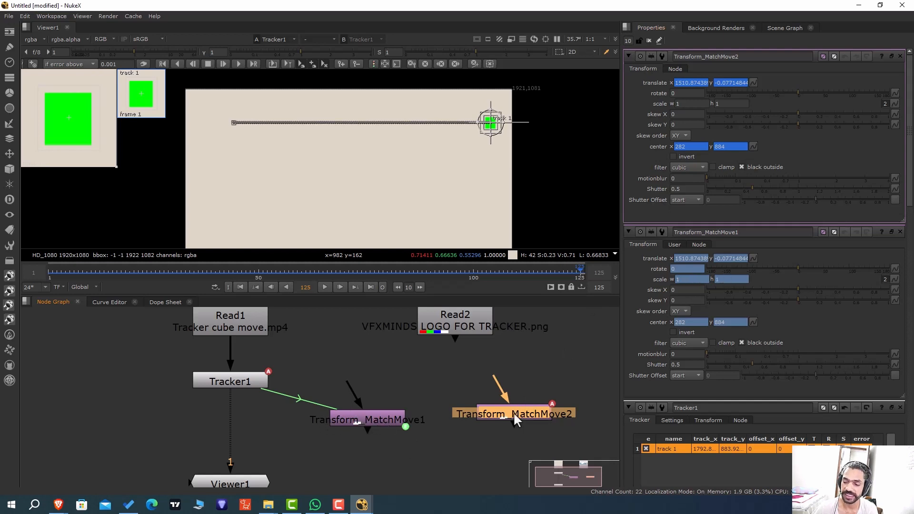
key("Delete")
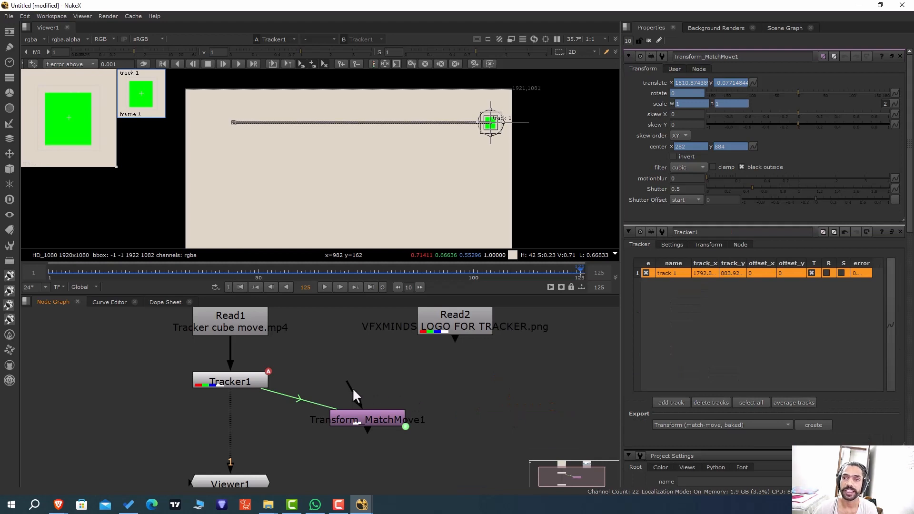
left_click_drag(352, 388, 434, 330)
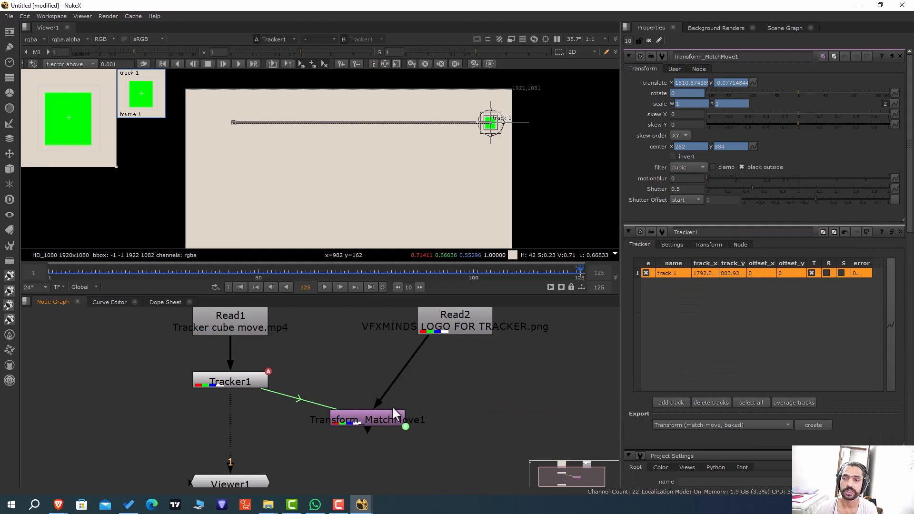
left_click_drag(379, 419, 392, 408)
key("1")
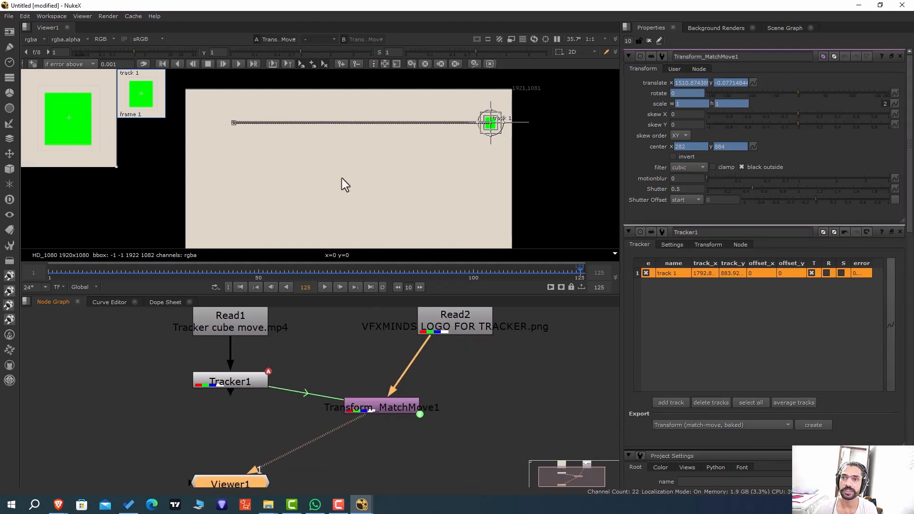
scroll(342, 176, "down", 2)
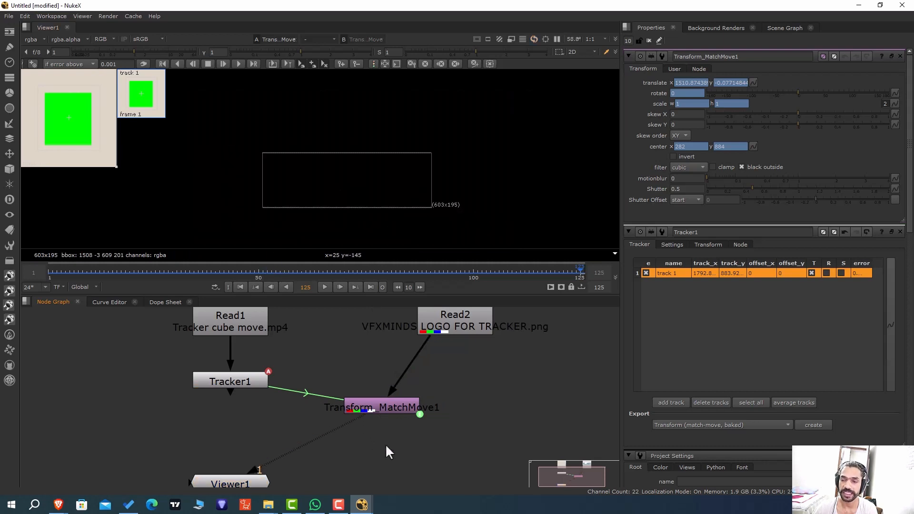
Merge the match-moved logo over the Read1 clip with the clip on input B, and view the merged result.
key("m")
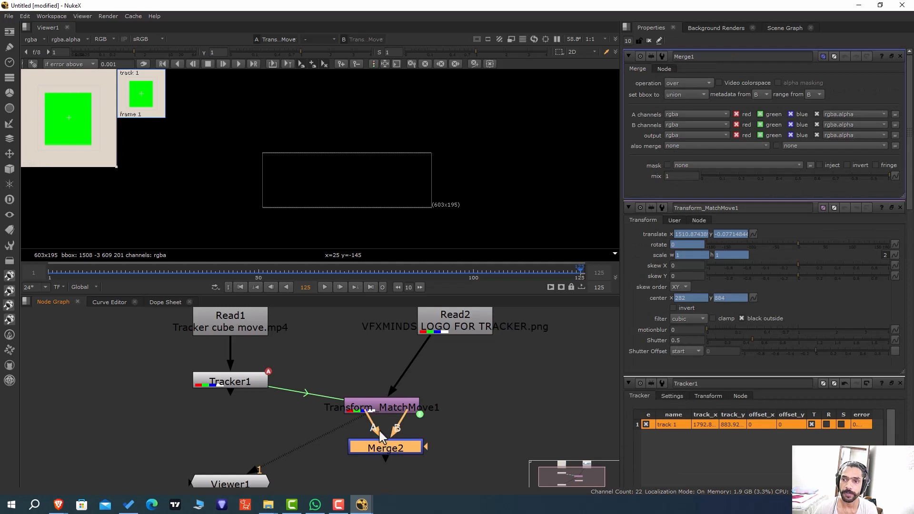
left_click_drag(405, 414, 240, 321)
left_click_drag(357, 413, 360, 410)
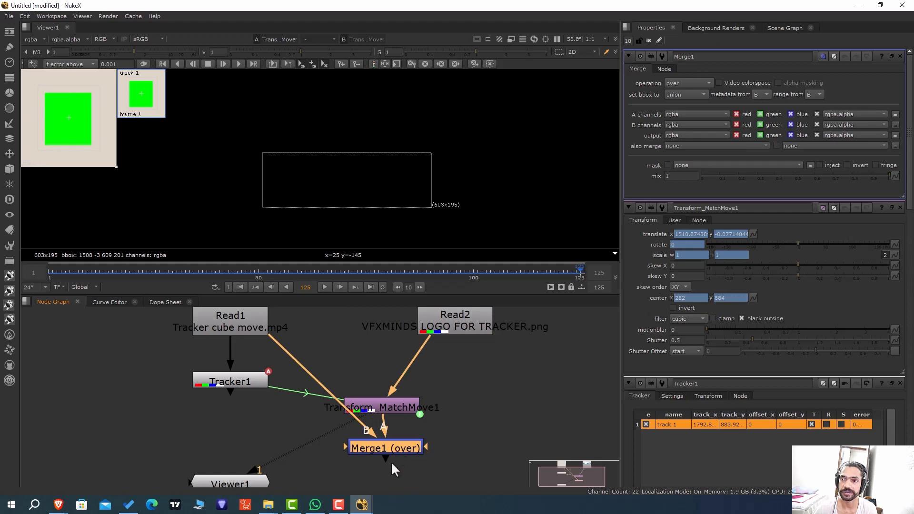
scroll(431, 429, "down", 3)
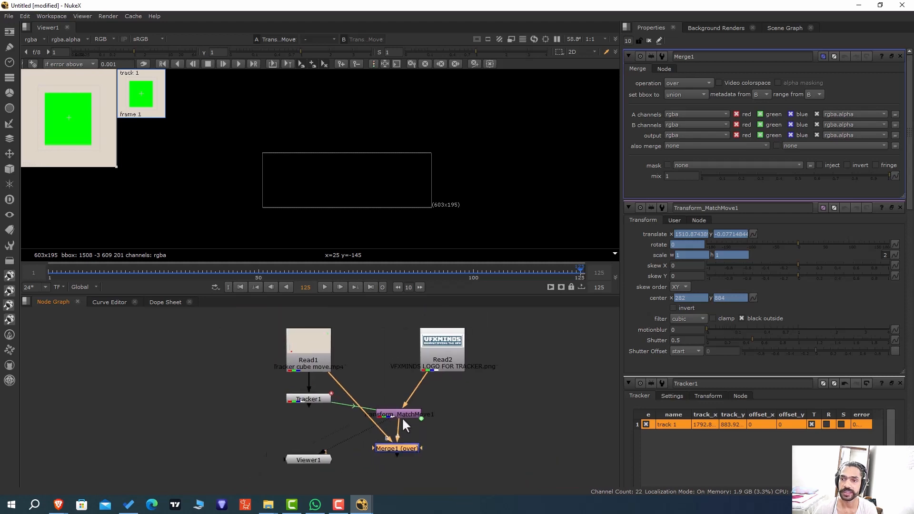
middle_click_drag(402, 417, 363, 439)
key("1")
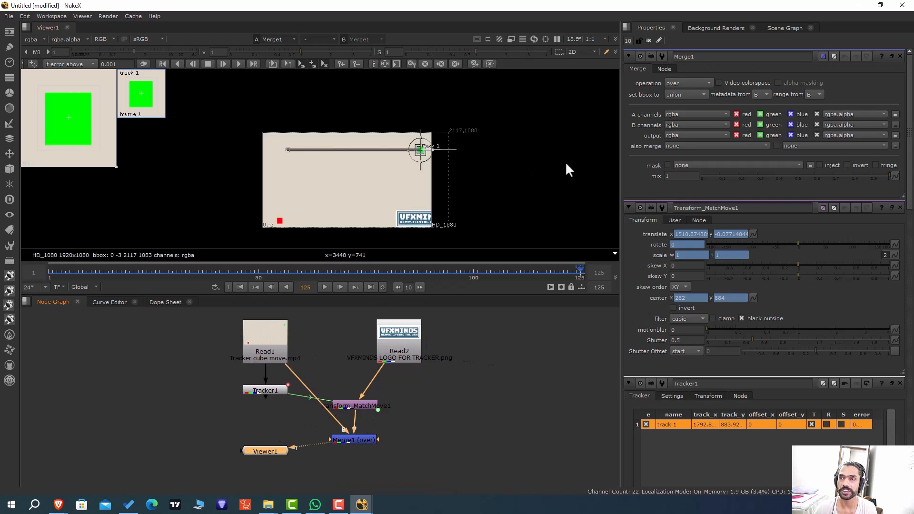
Scrub the merged clip back to frame 34 to examine how the logo follows the tracked square.
scroll(492, 189, "up", 3)
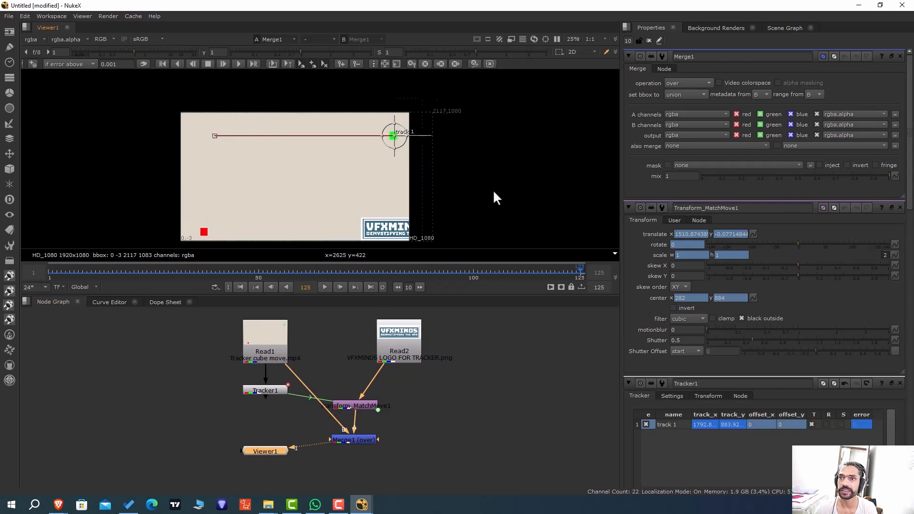
middle_click_drag(494, 192, 541, 174)
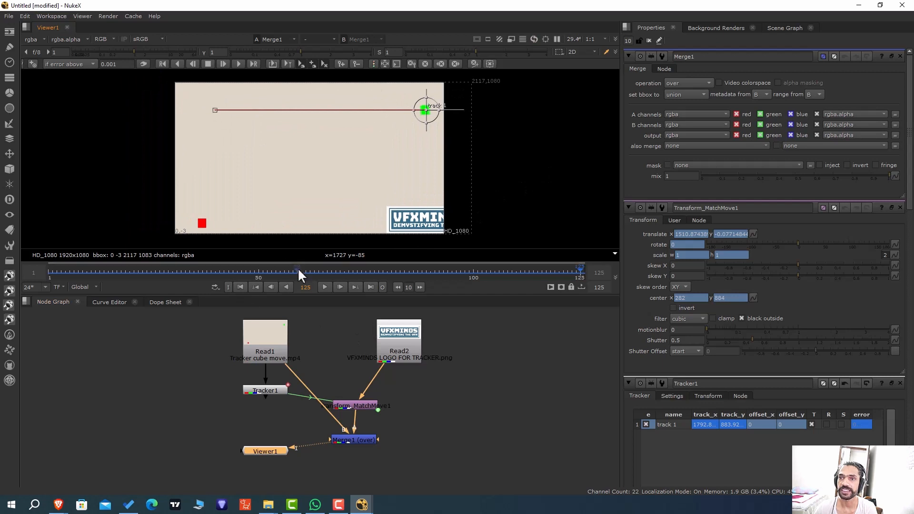
left_click(282, 267)
left_click_drag(283, 269, 191, 272)
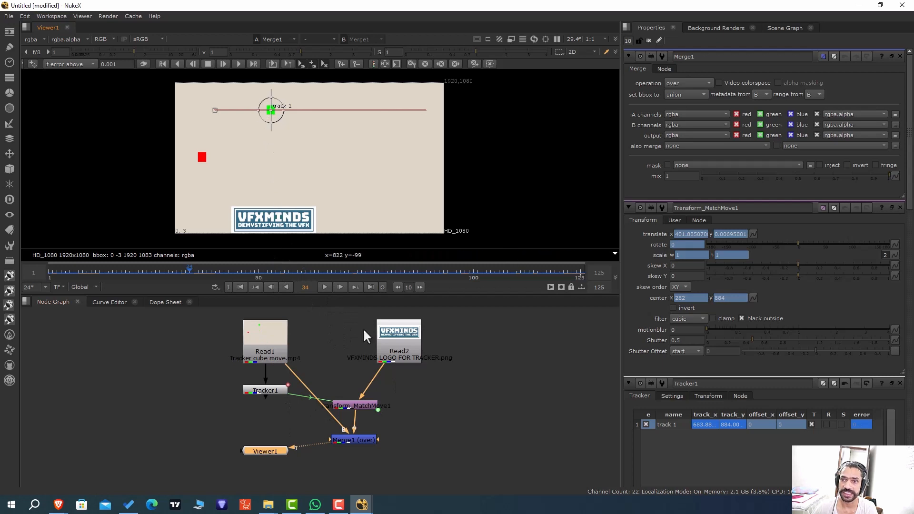
Insert a Transform node after the logo image and move the logo just below the green square, to about x -26, y 678.
left_click(399, 353)
left_click_drag(399, 353, 357, 348)
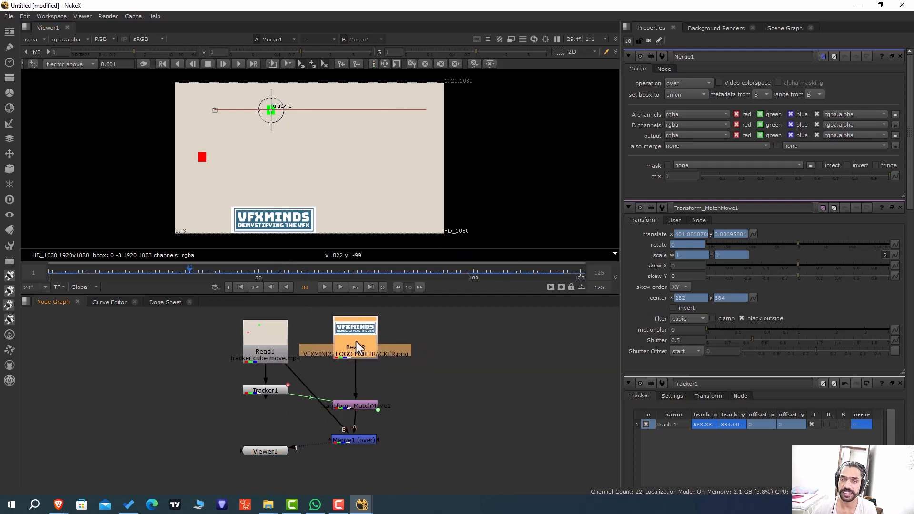
key("t")
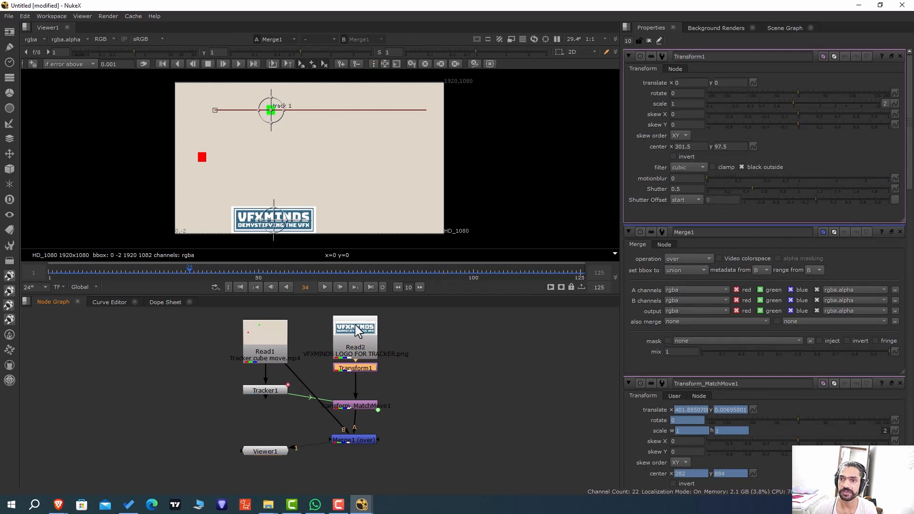
scroll(268, 222, "up", 2)
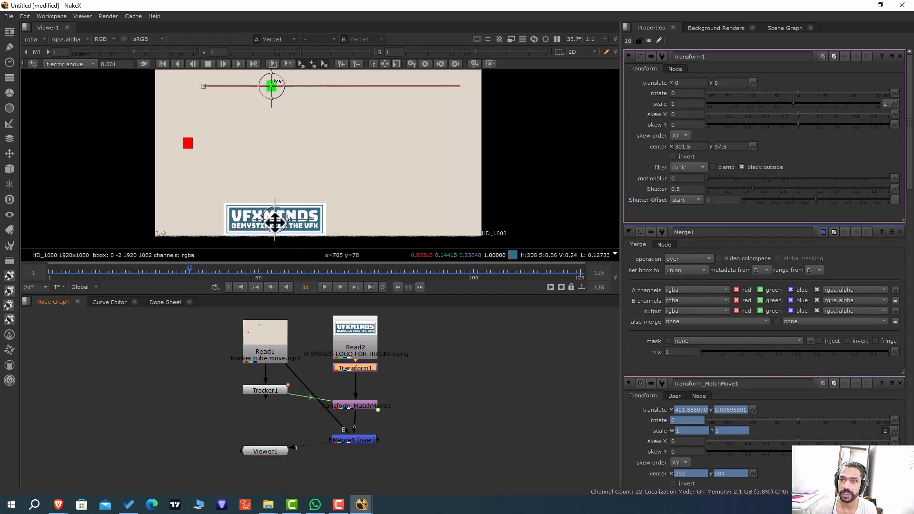
left_click_drag(276, 220, 271, 105)
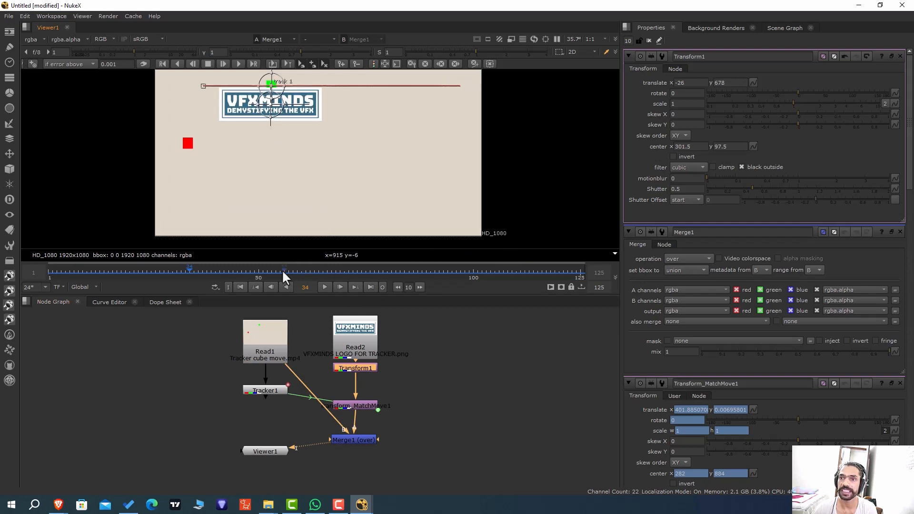
left_click_drag(215, 270, 481, 264)
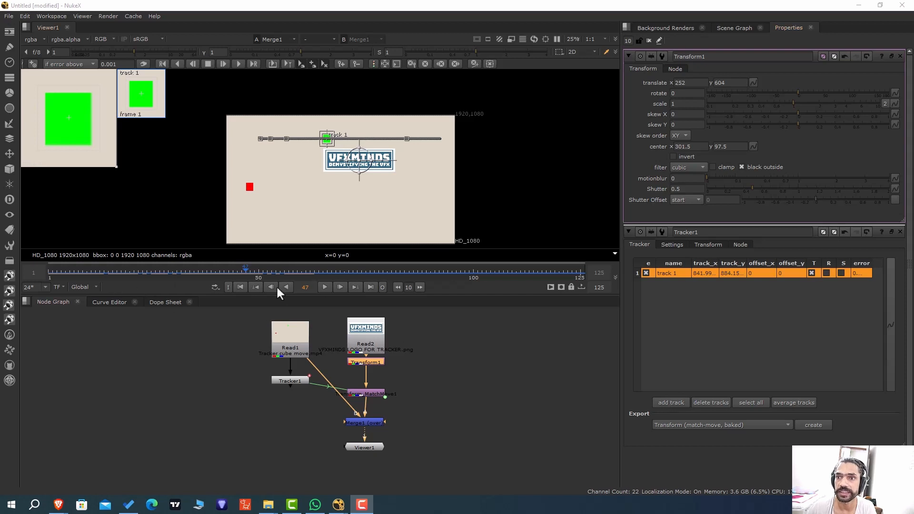
At frame 1, add a second track with track 1 disabled and place it on the red square at x 191, y 726.
left_click(241, 286)
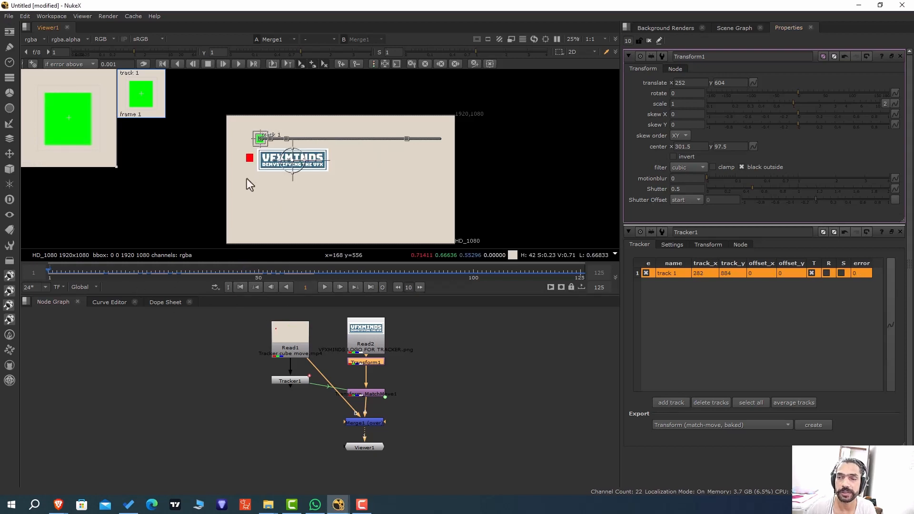
scroll(258, 163, "up", 2)
scroll(258, 163, "down", 2)
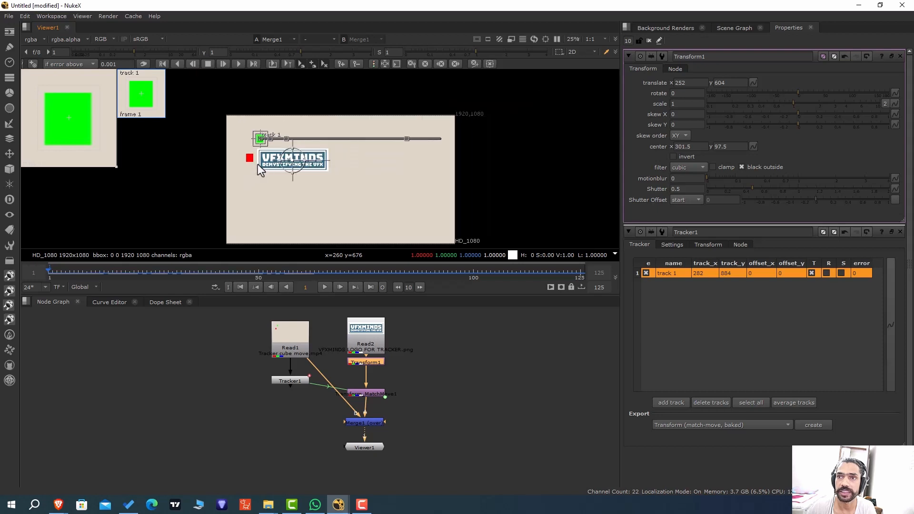
left_click(678, 403)
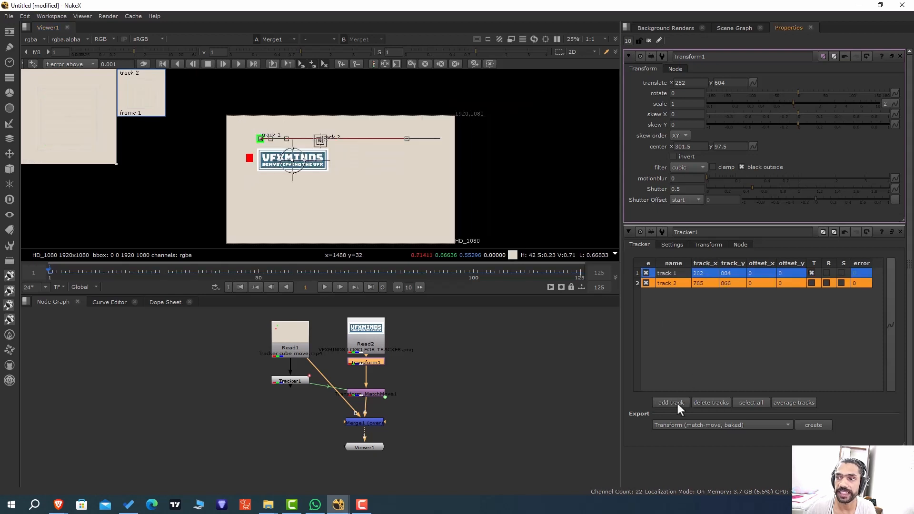
left_click(645, 274)
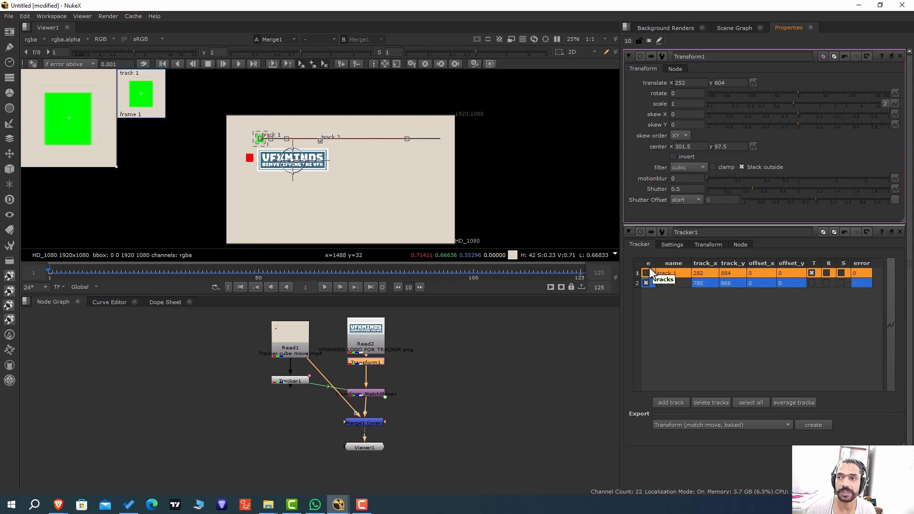
left_click(668, 284)
scroll(309, 145, "up", 5)
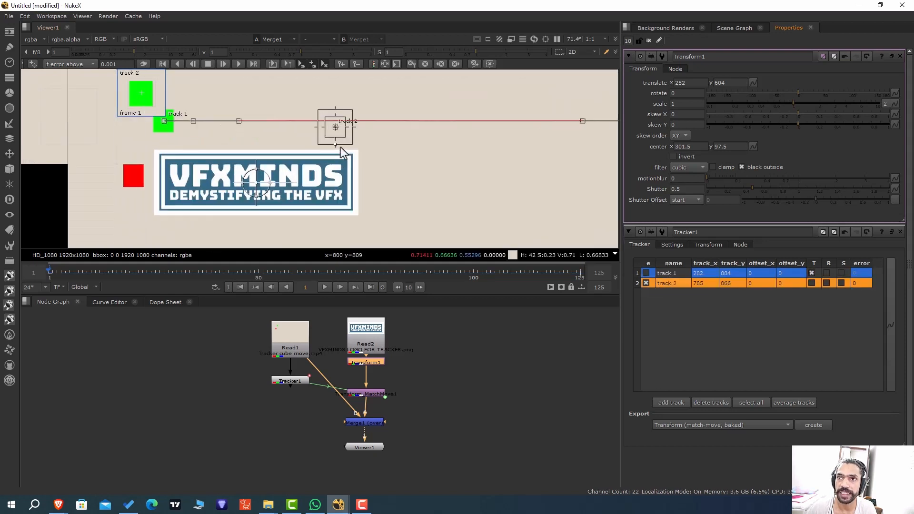
left_click_drag(335, 128, 132, 174)
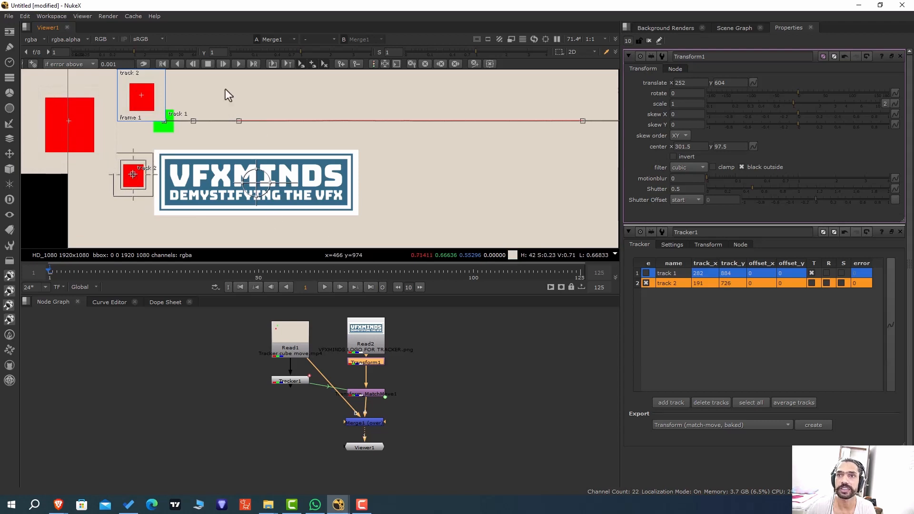
Track the red square forward to frame 125 and scrub through the clip to check the logo's motion.
left_click(238, 64)
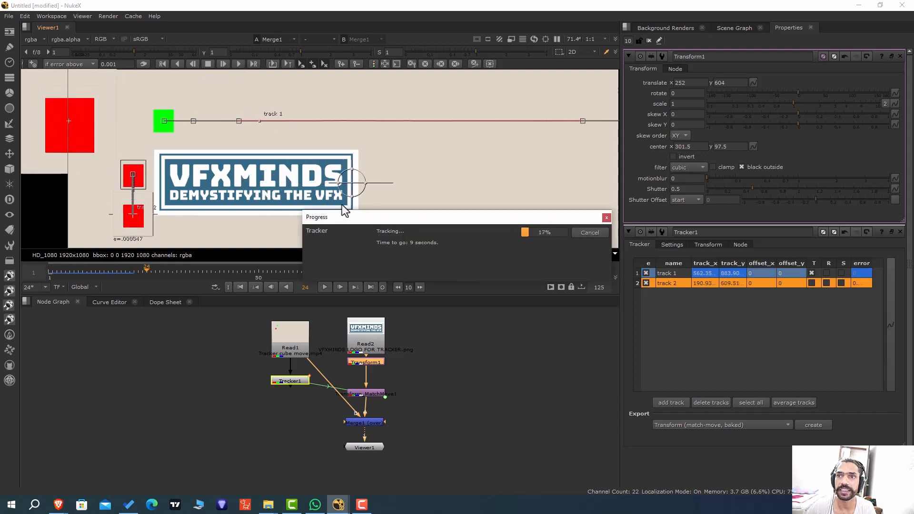
scroll(456, 186, "down", 5)
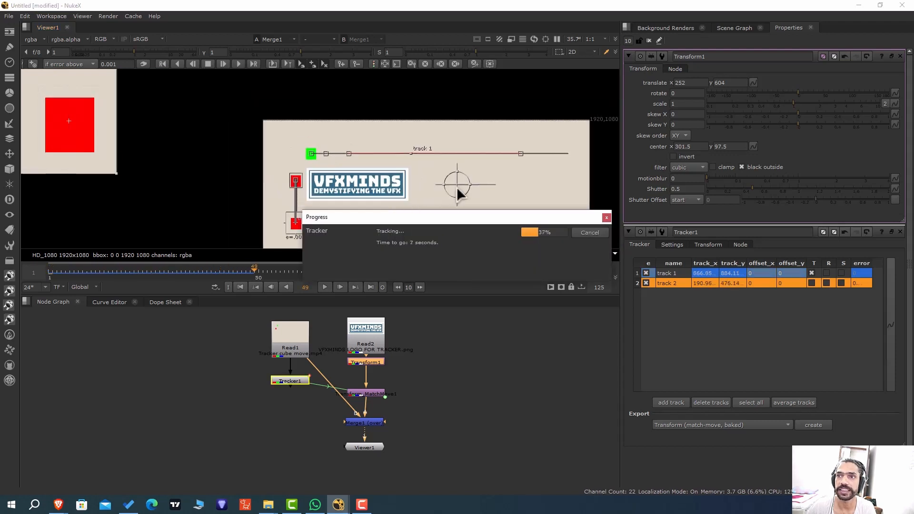
middle_click_drag(598, 166, 519, 127)
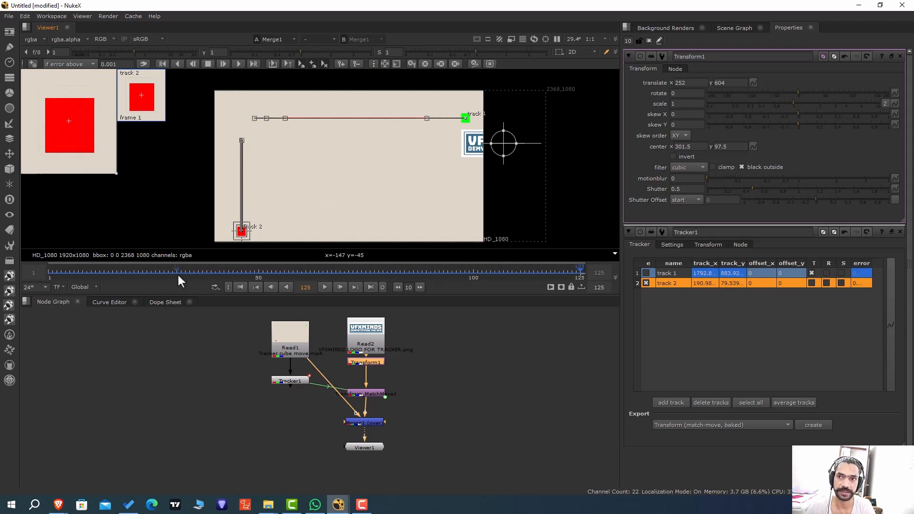
left_click_drag(174, 270, 449, 291)
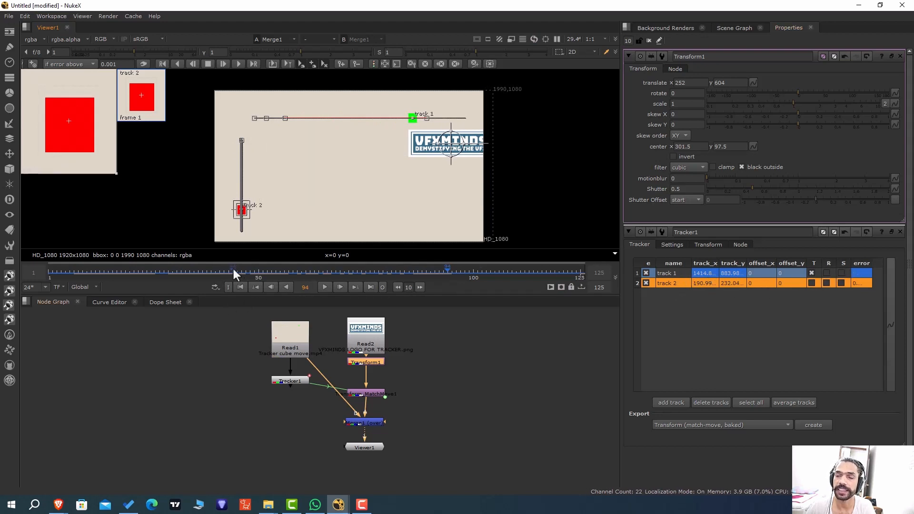
left_click_drag(234, 272, 168, 268)
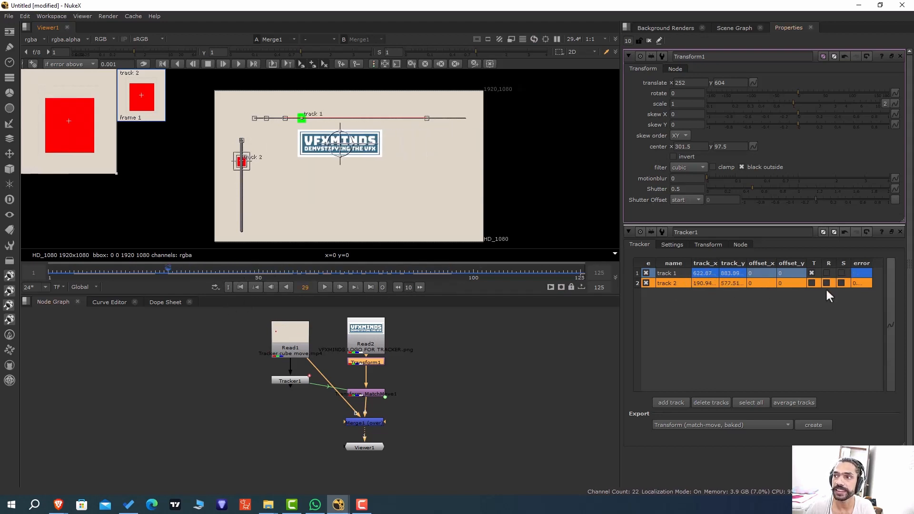
Enable translation (T) for track 2 and scrub through the clip to check how the logo moves with both tracks.
left_click(812, 284)
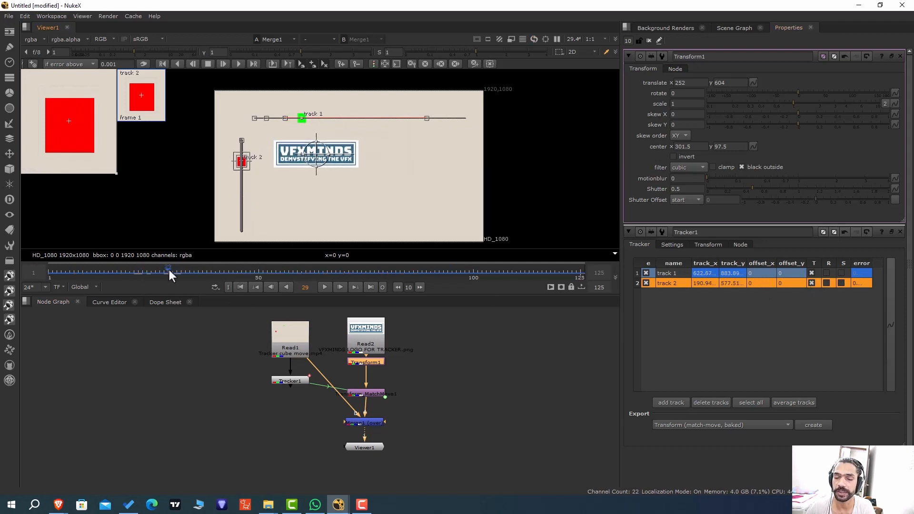
left_click(498, 164)
key("o")
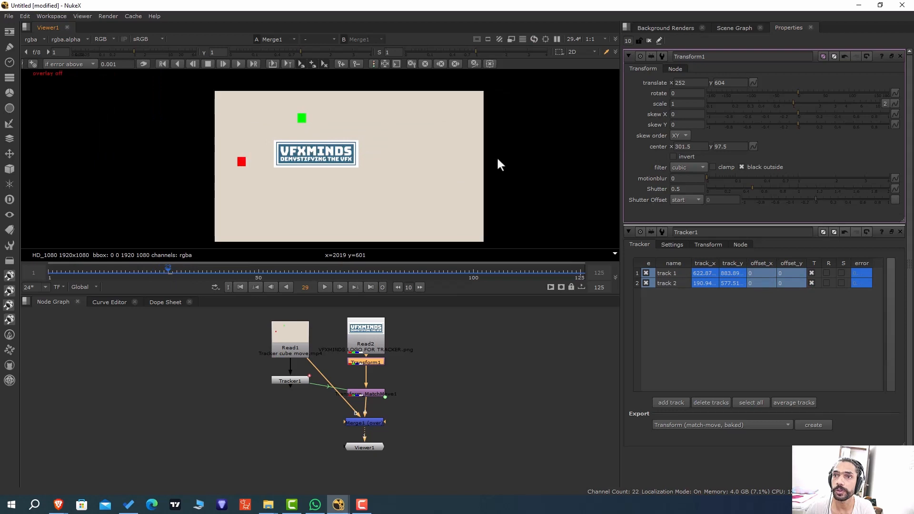
key("o")
left_click_drag(147, 268, 350, 284)
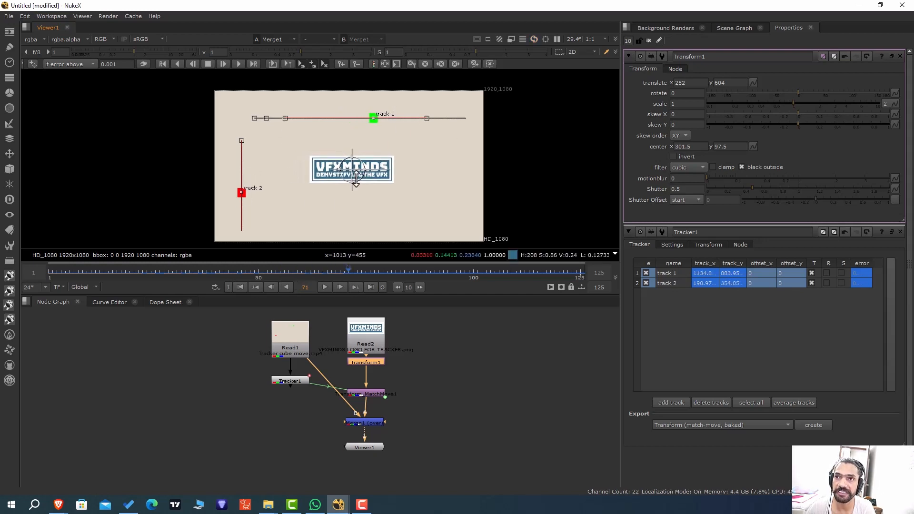
left_click_drag(245, 273, 568, 274)
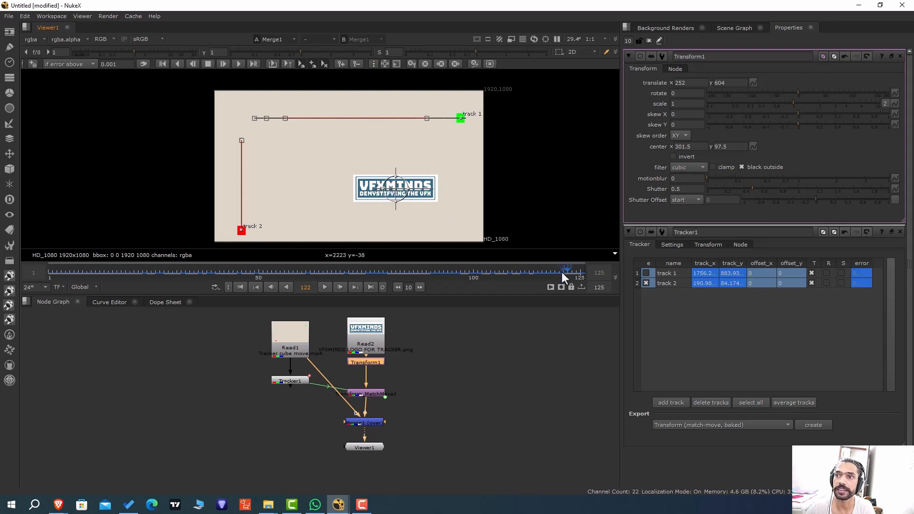
left_click_drag(562, 272, 48, 276)
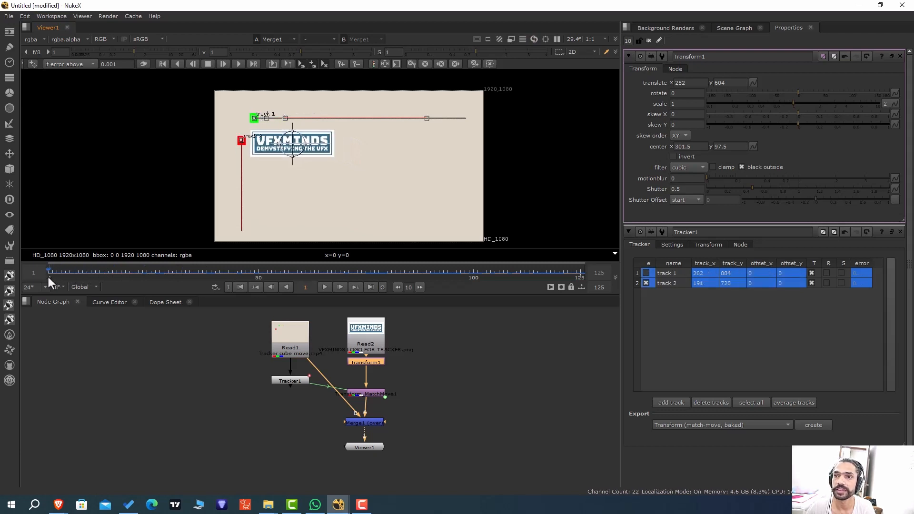
scroll(304, 137, "up", 2)
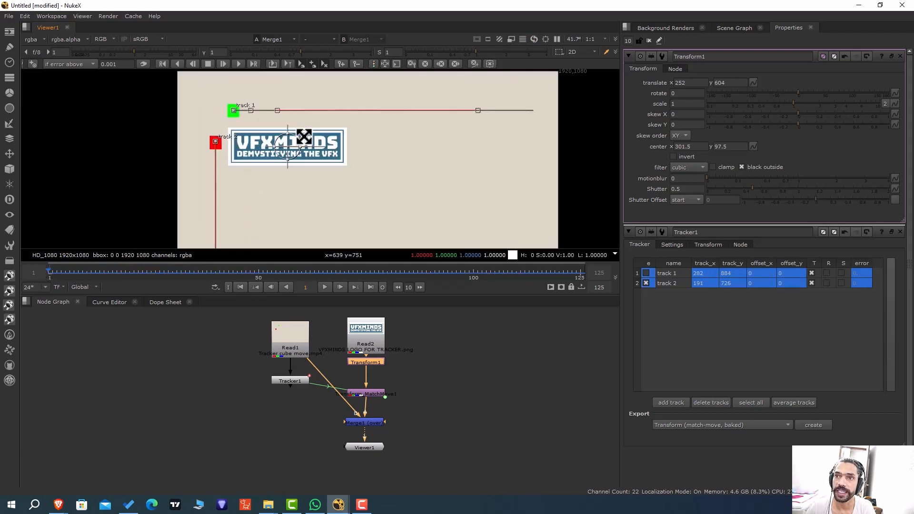
scroll(305, 137, "up", 1)
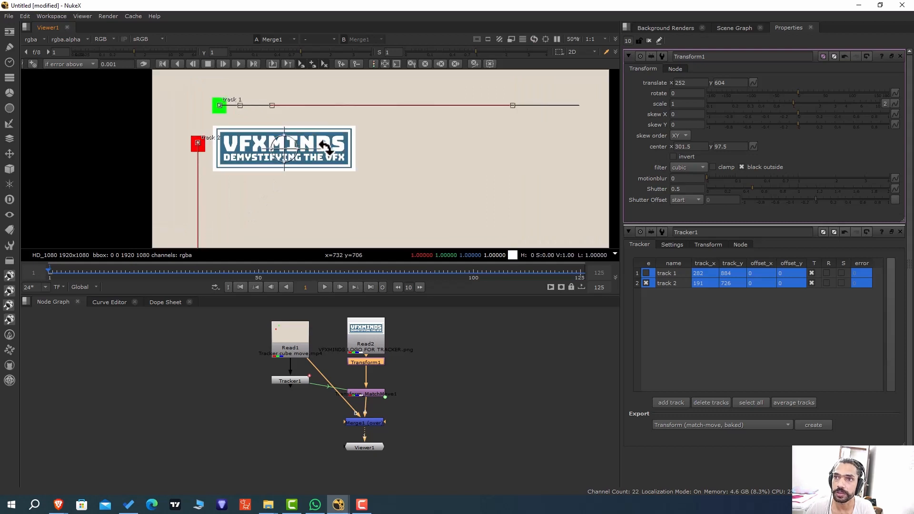
Rotate the logo to about 59.09 degrees, place it at about x 48, y 616, and scrub the clip to check its motion.
left_click_drag(327, 146, 314, 120)
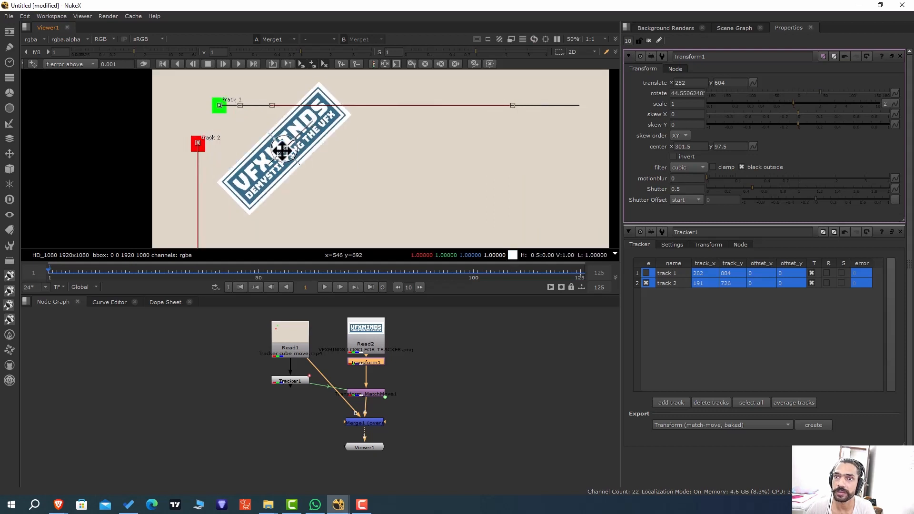
left_click_drag(282, 150, 243, 147)
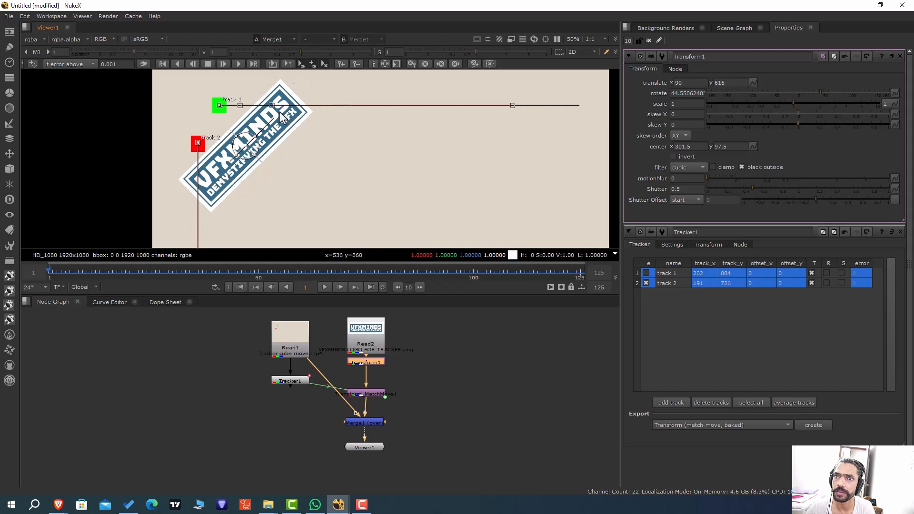
left_click_drag(273, 114, 268, 110)
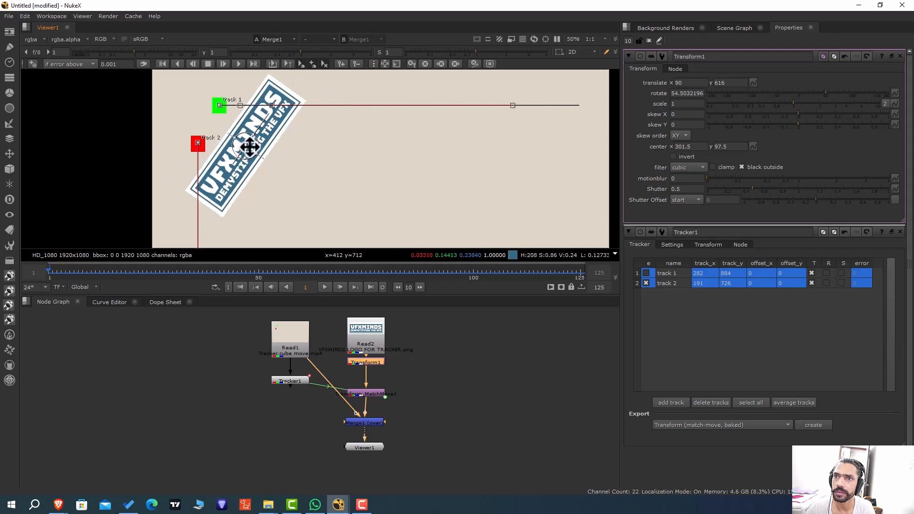
left_click_drag(248, 148, 239, 145)
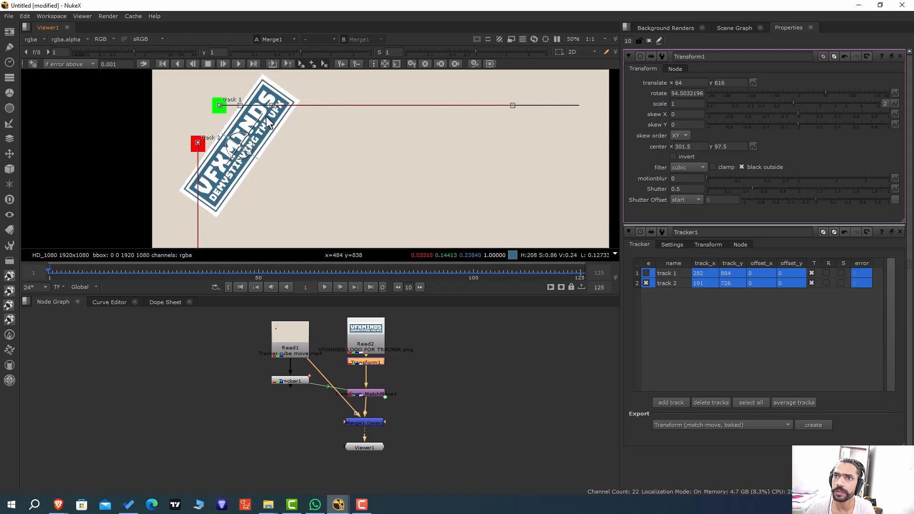
left_click_drag(263, 111, 260, 108)
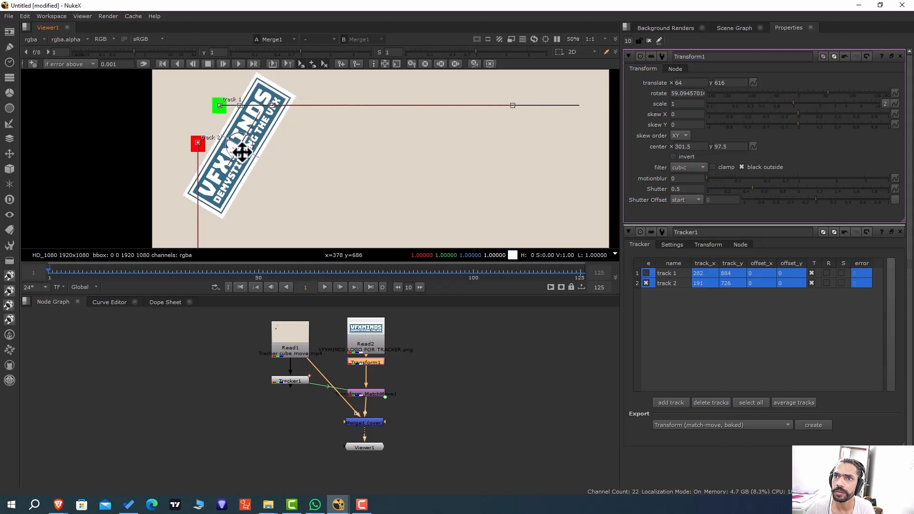
left_click_drag(241, 149, 237, 148)
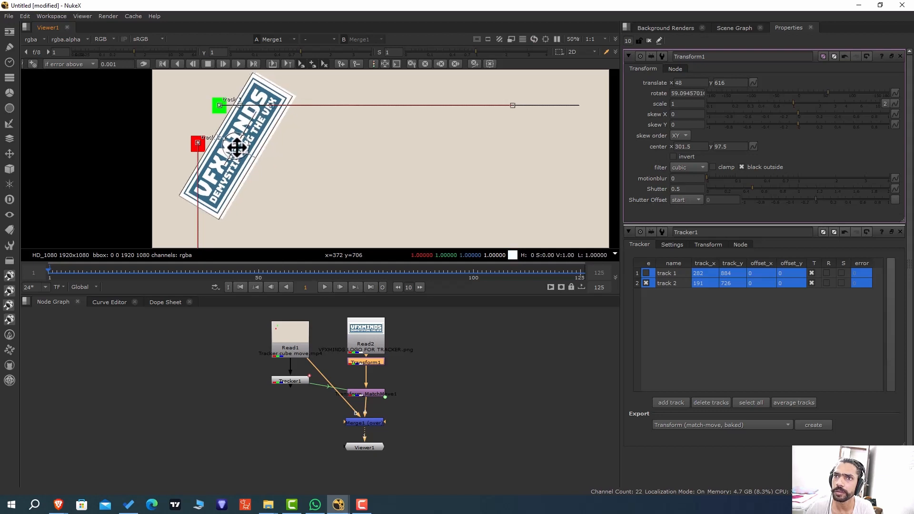
scroll(300, 174, "down", 5)
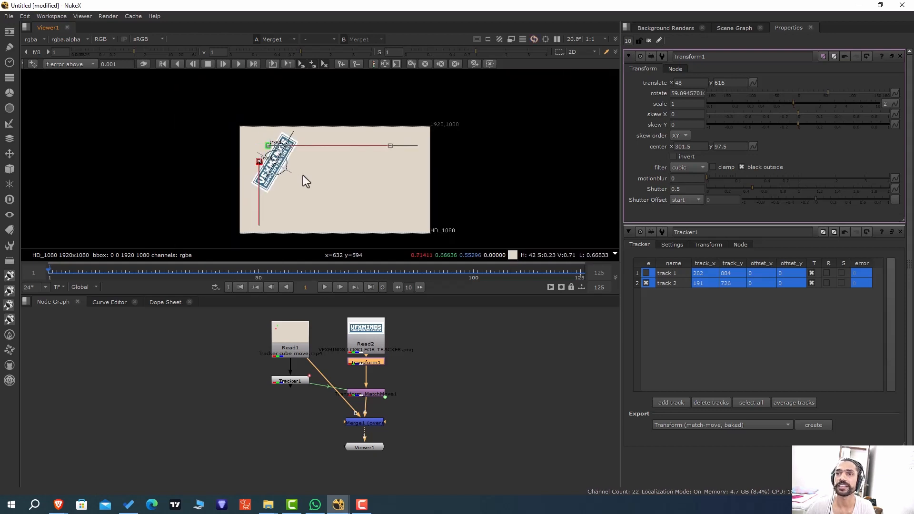
middle_click_drag(450, 159, 445, 155)
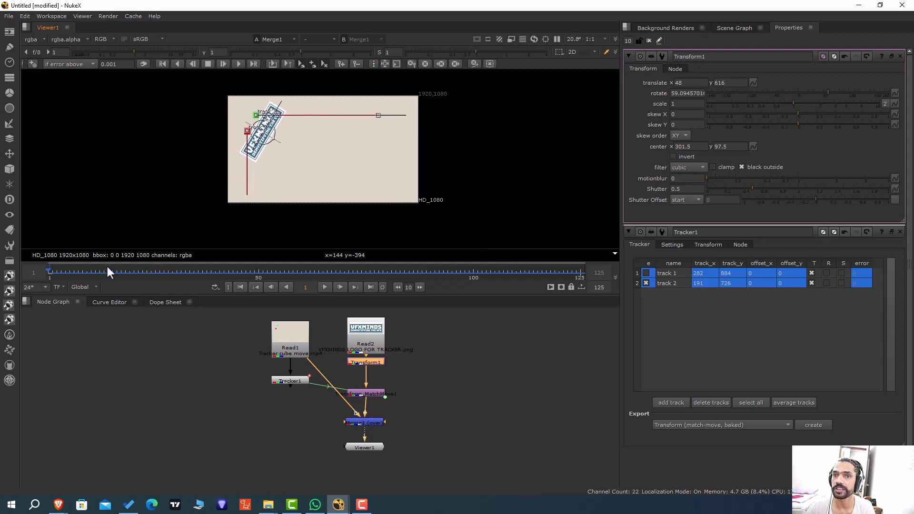
left_click_drag(107, 267, 158, 278)
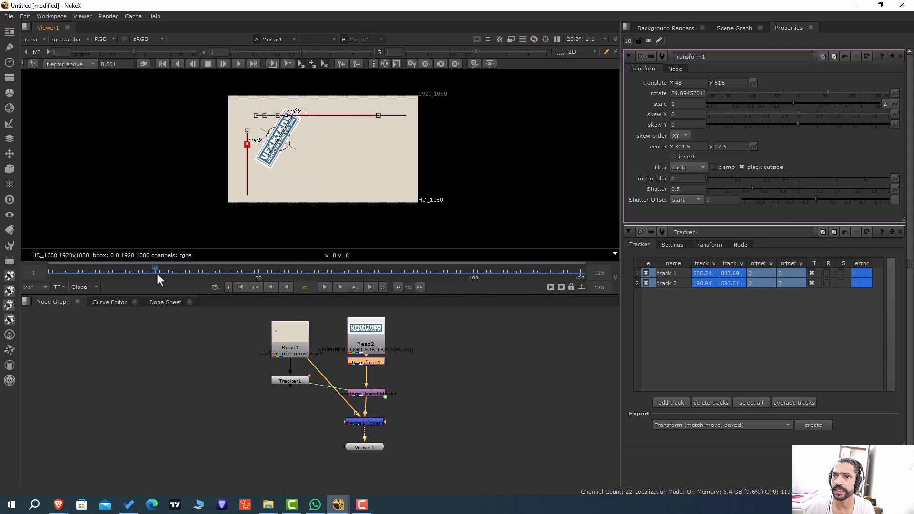
Enable rotation (R) for track 2 and scrub back to frame 11 to check how the logo rotates.
left_click(826, 283)
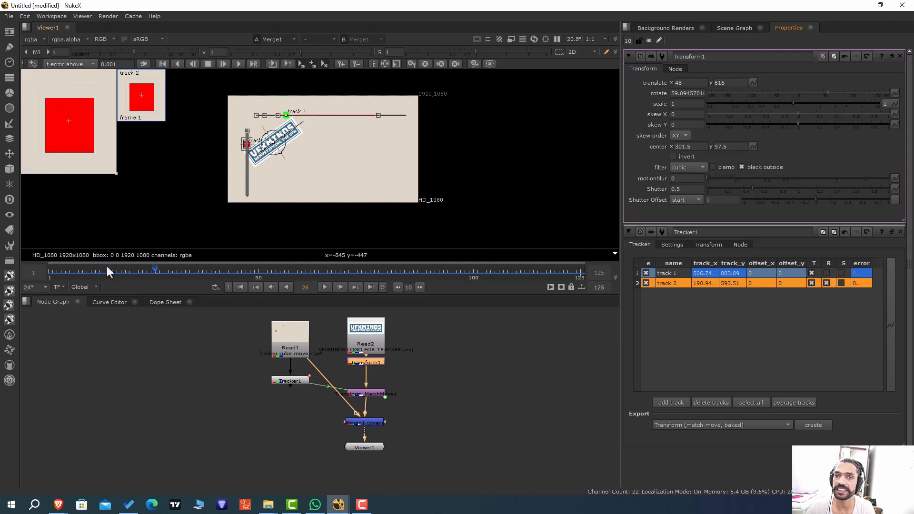
left_click_drag(112, 272, 92, 292)
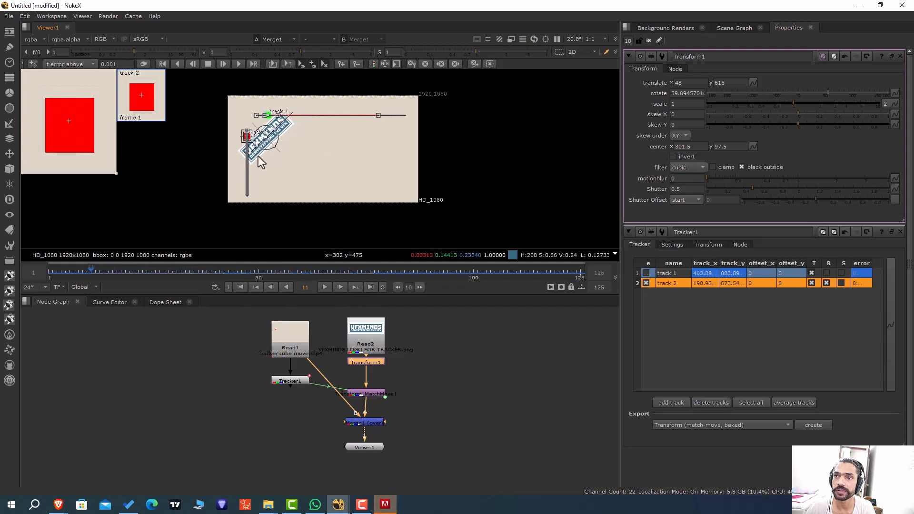
scroll(276, 138, "up", 2)
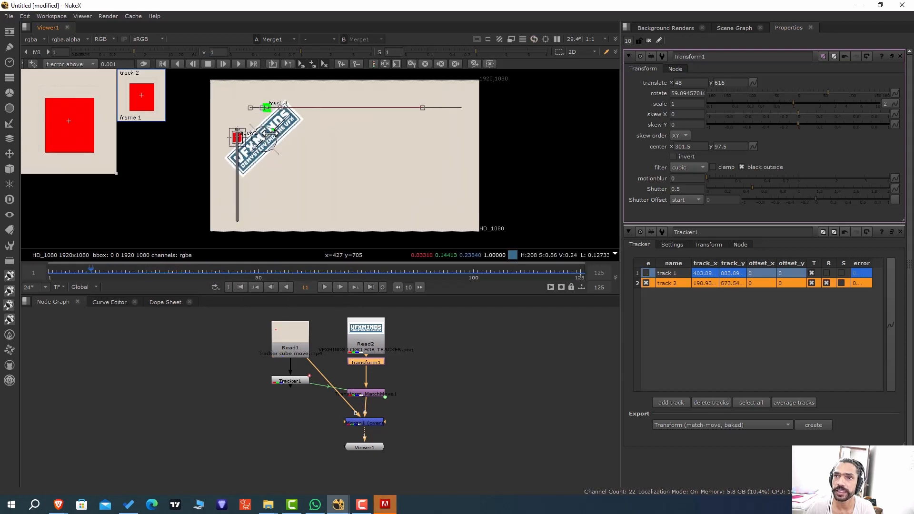
Enable track 1 at frame 11 and scrub forward to frame 95 to examine the logo's rotation against both squares.
left_click(646, 273)
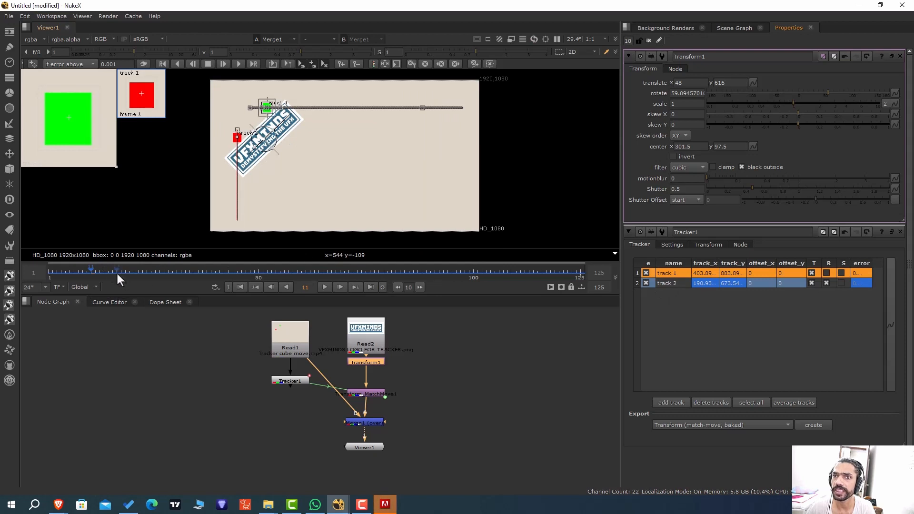
mouse_move(117, 274)
left_mouse_down()
mouse_move(226, 272)
mouse_move(117, 267)
left_mouse_up()
left_click(517, 155)
scroll(245, 134, "up", 4)
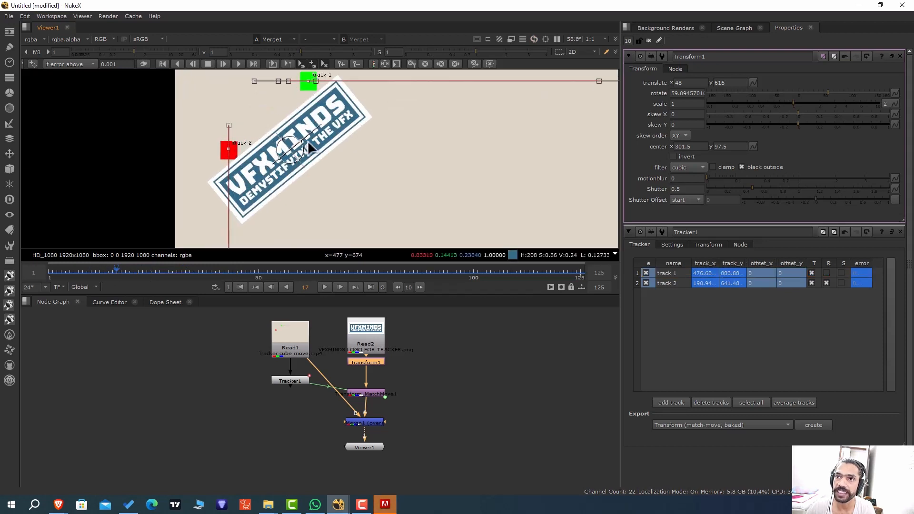
scroll(309, 142, "down", 1)
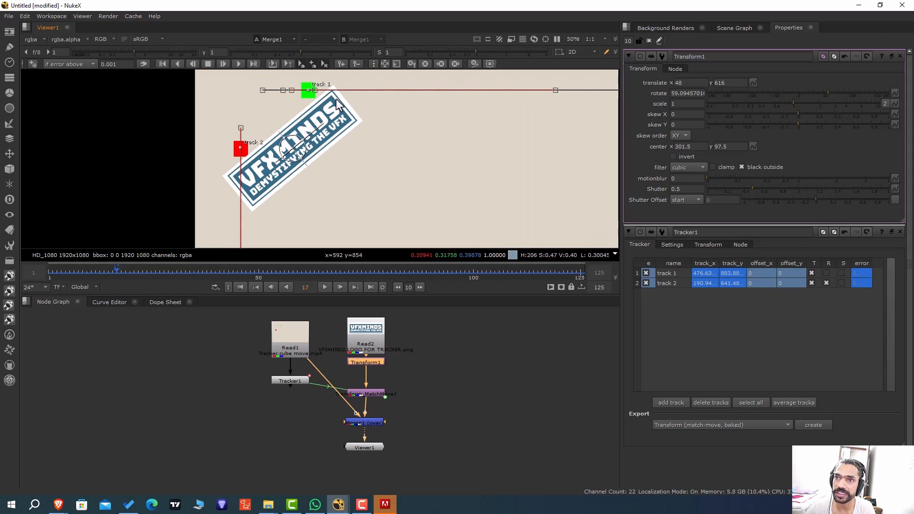
left_click_drag(129, 269, 451, 290)
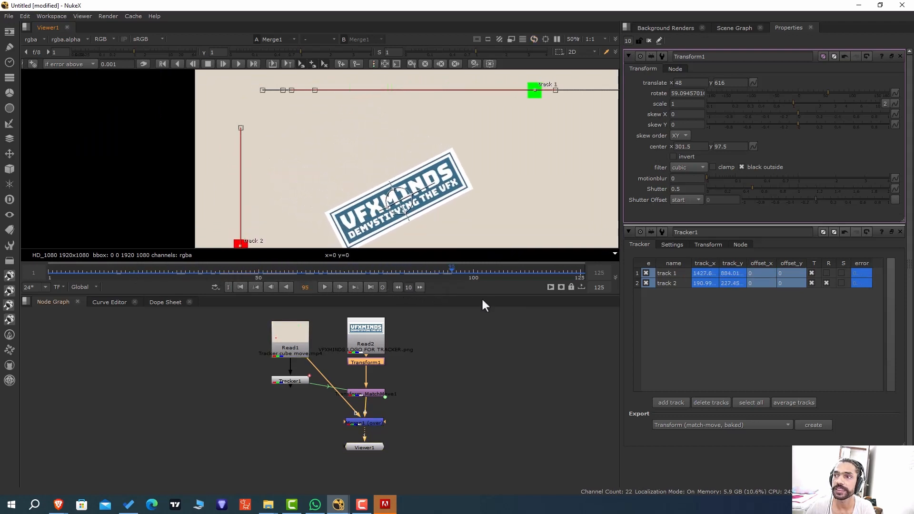
scroll(455, 212, "down", 2)
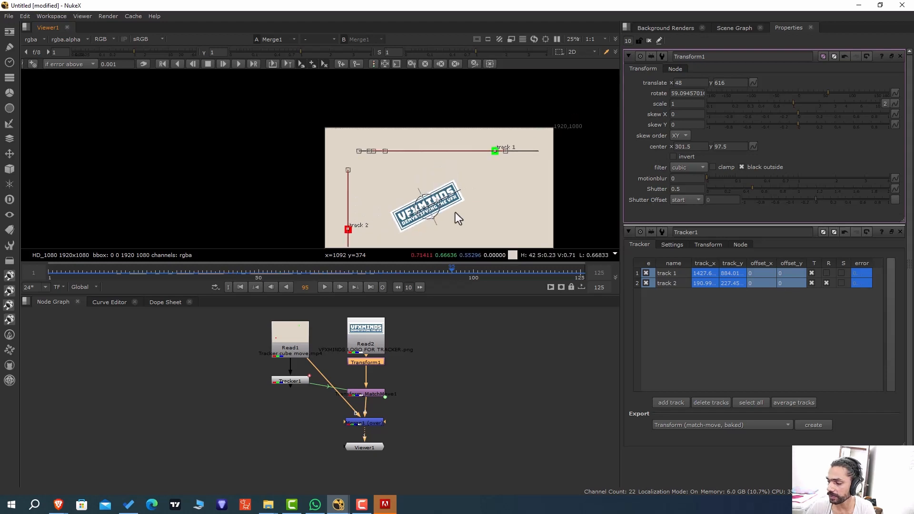
scroll(516, 212, "down", 1)
middle_click_drag(516, 212, 459, 184)
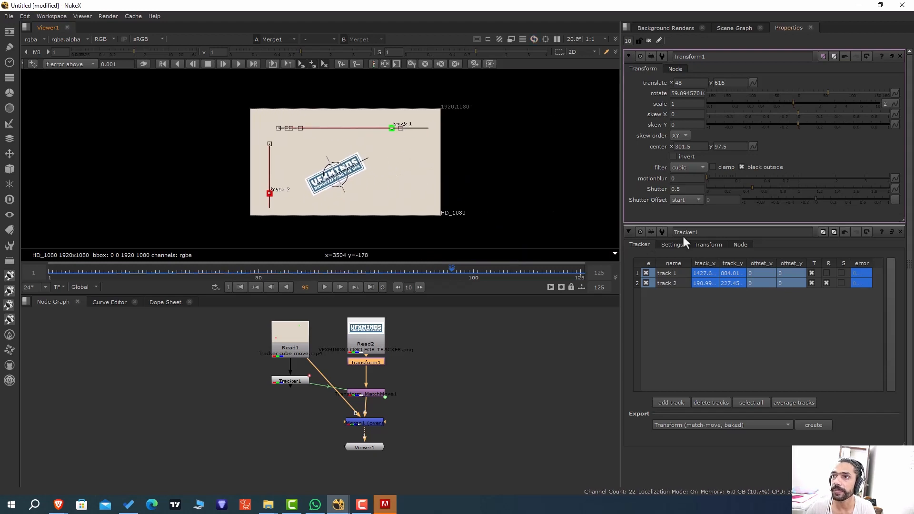
Enable rotation (R) for track 1 and scrub through the clip back to frame 4 to check the logo's rotation.
left_click(827, 273)
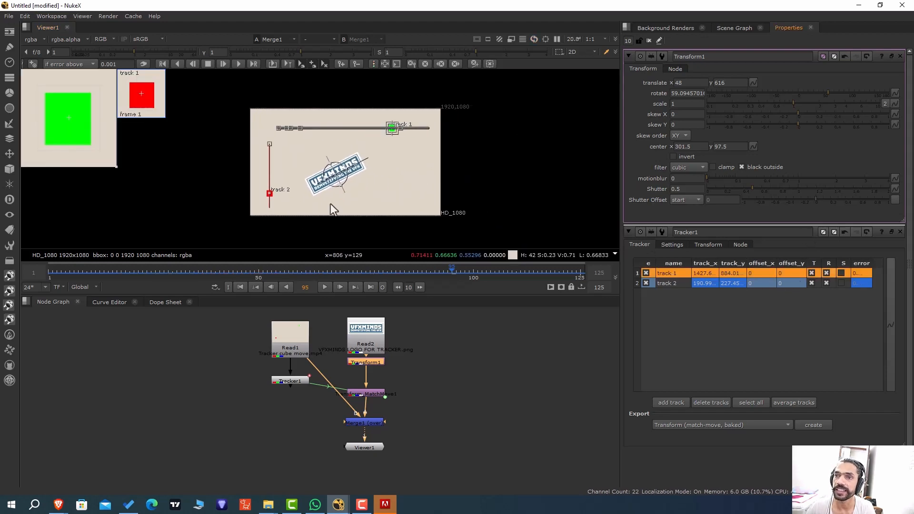
left_click_drag(90, 267, 230, 286)
left_click_drag(166, 284, 63, 276)
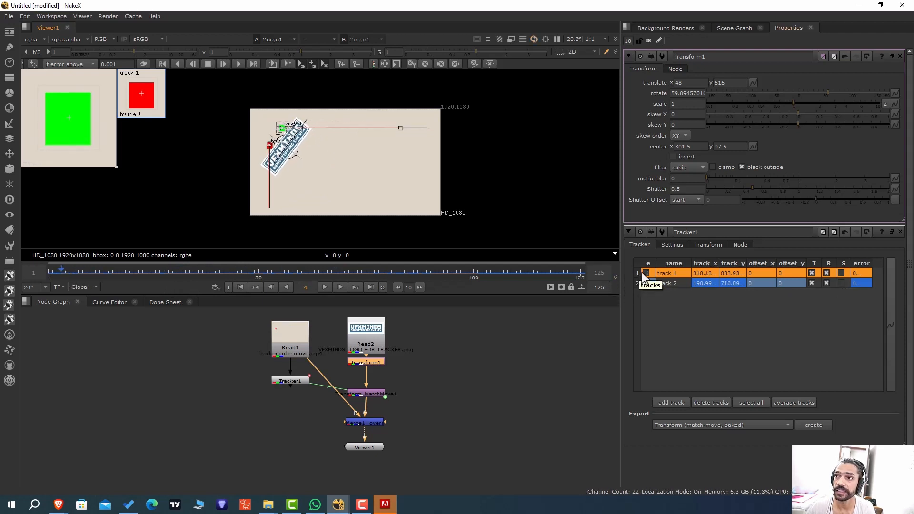
Enable scale (S) for track 2 and scrub between frames 4 and 29 to check how the logo scales.
left_click(841, 283)
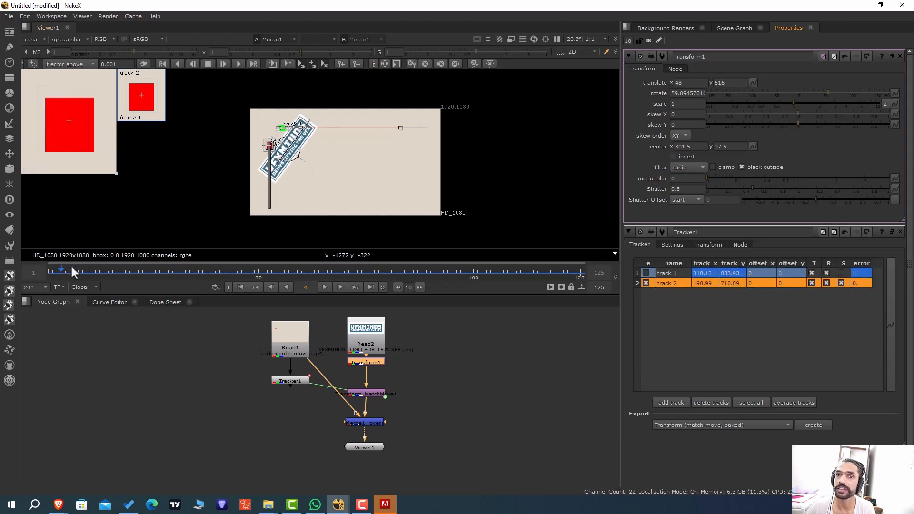
left_click_drag(66, 271, 167, 273)
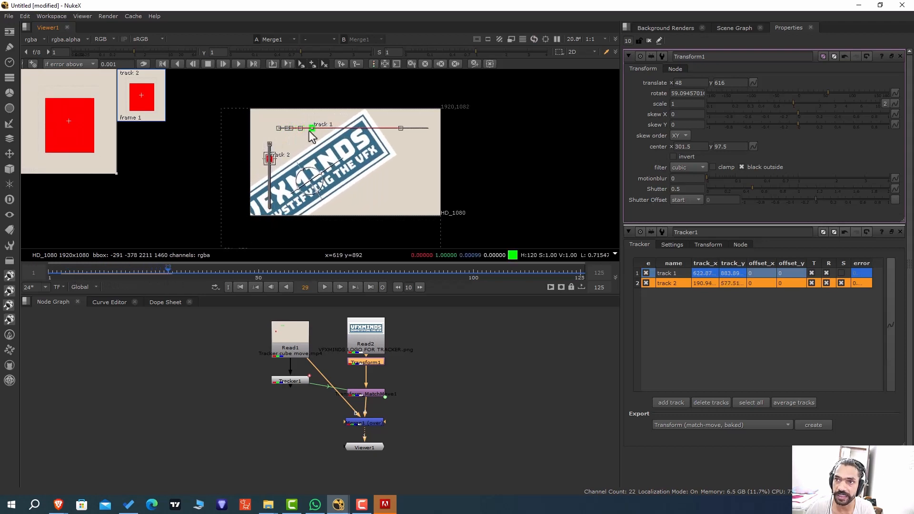
scroll(297, 143, "up", 3)
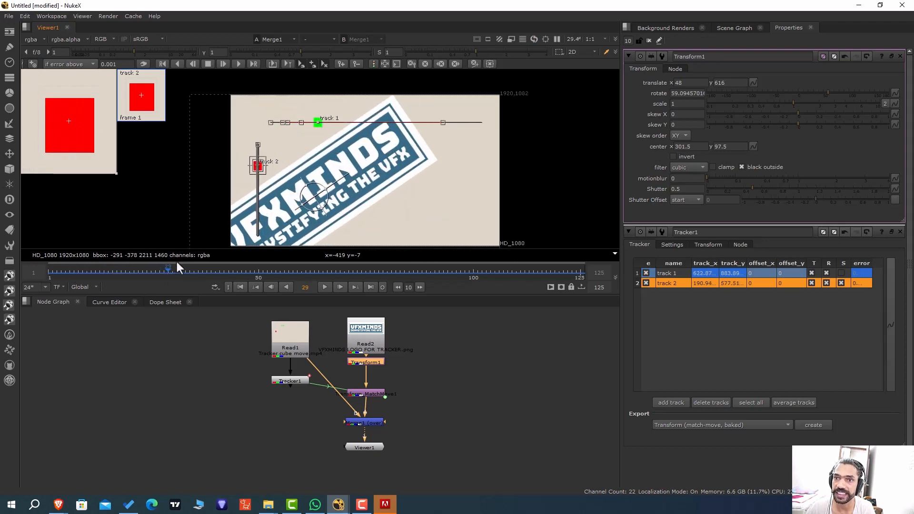
left_click_drag(171, 267, 82, 266)
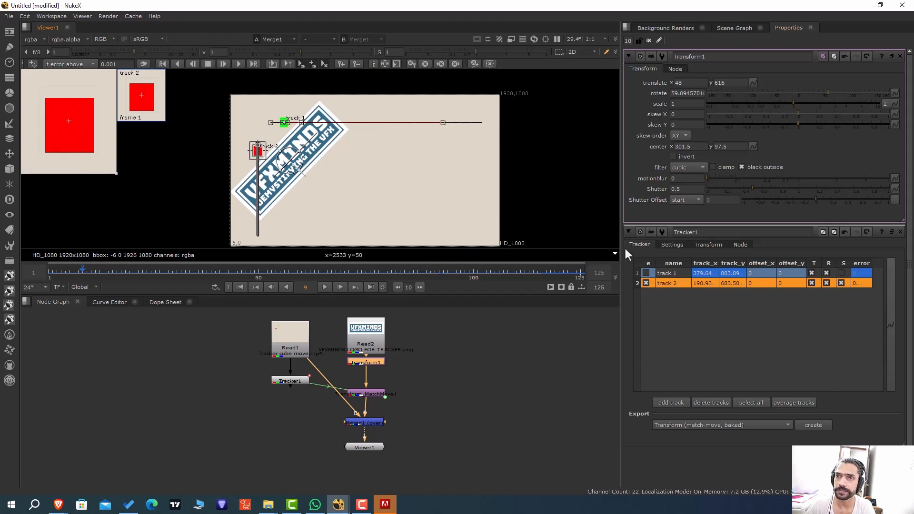
Add a third track at frame 9 and disable track 2.
left_click(677, 402)
left_click(646, 293)
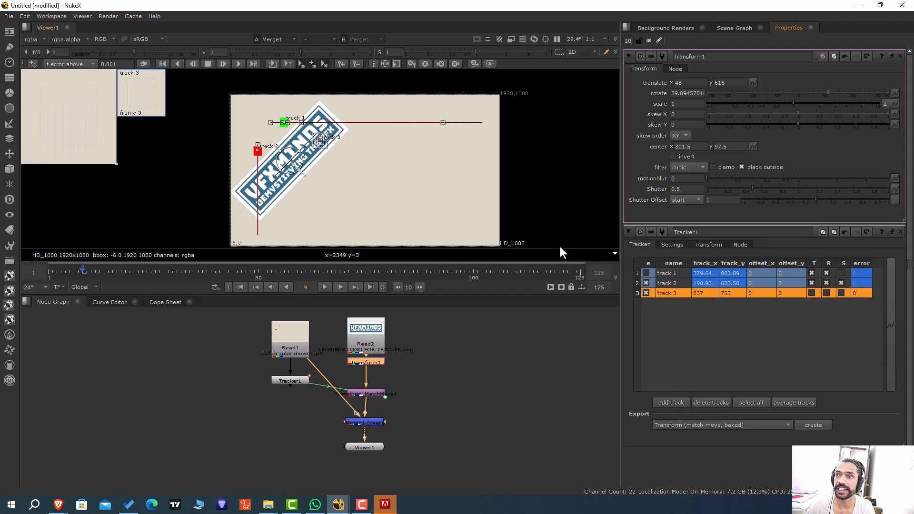
left_click(646, 283)
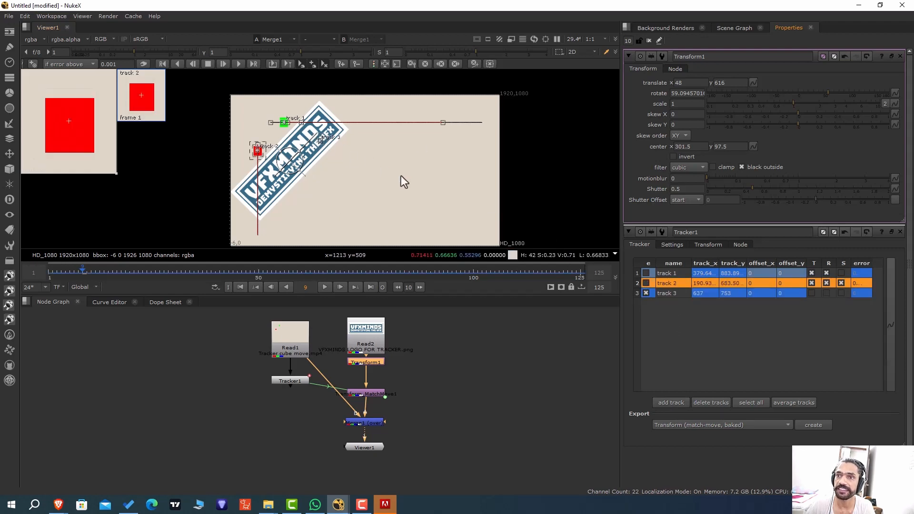
scroll(326, 154, "up", 5)
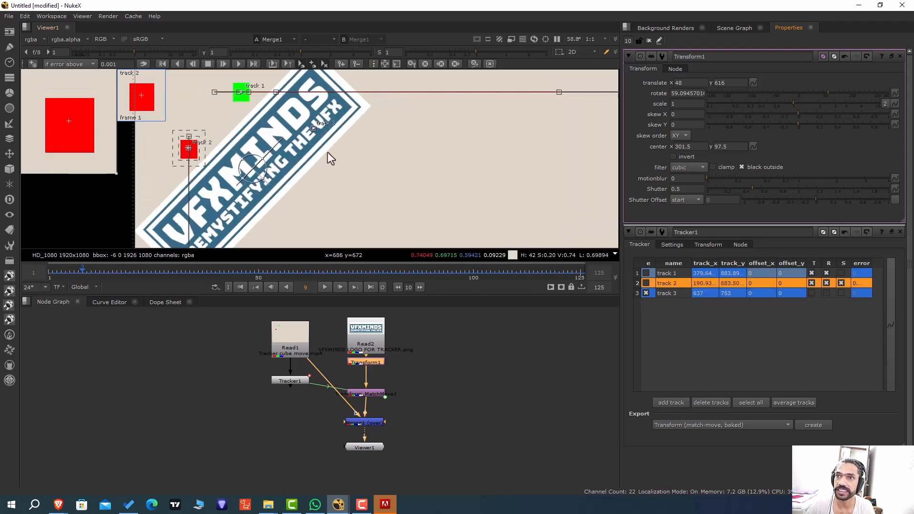
Move the track 3 point off the logo to the empty area below it, at about x 466, y 146.
left_click(667, 294)
scroll(361, 186, "down", 4)
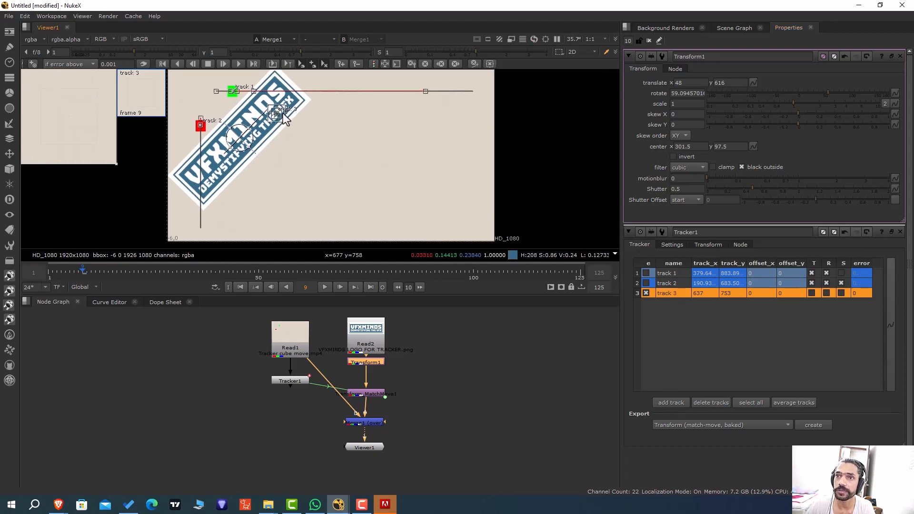
scroll(281, 114, "up", 3)
left_click_drag(279, 114, 253, 233)
scroll(313, 210, "down", 2)
middle_click_drag(312, 216, 294, 171)
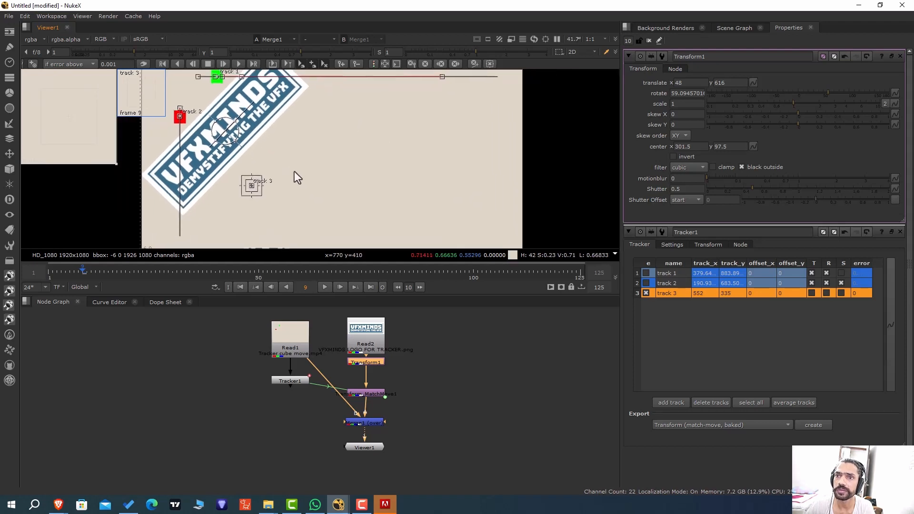
scroll(269, 218, "down", 2)
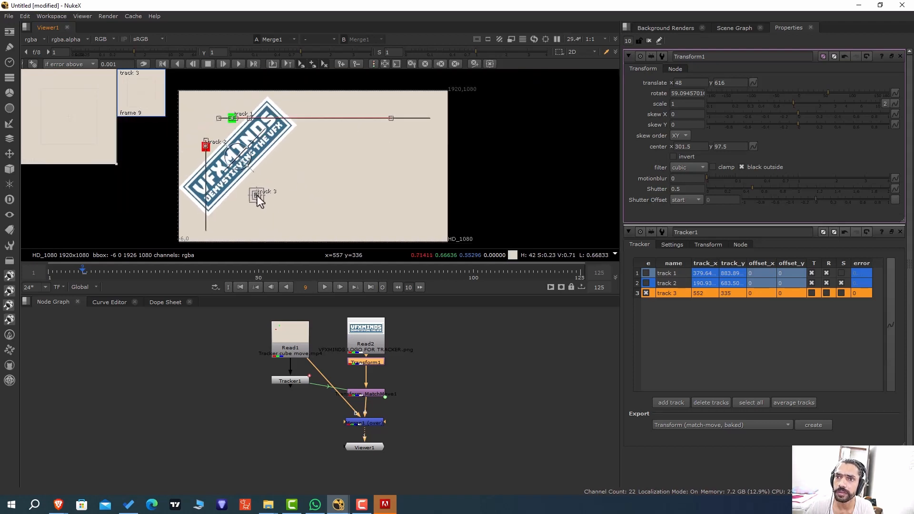
scroll(257, 196, "up", 2)
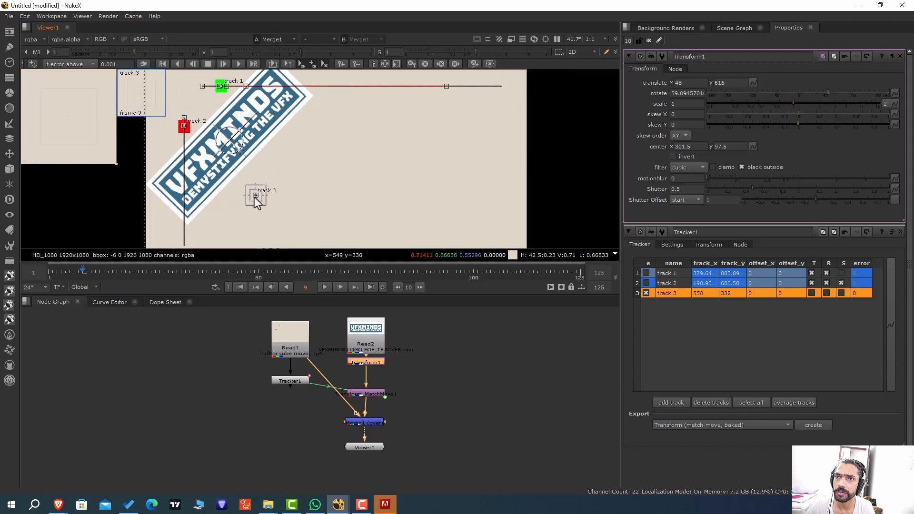
left_click_drag(256, 197, 242, 225)
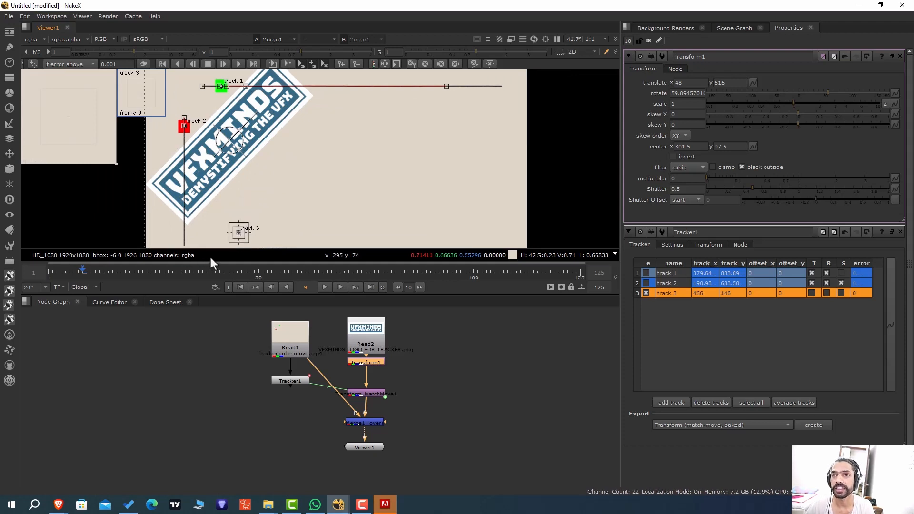
At frame 26, move the track 3 point up onto the logo at about x 614, y 652.
mouse_move(210, 257)
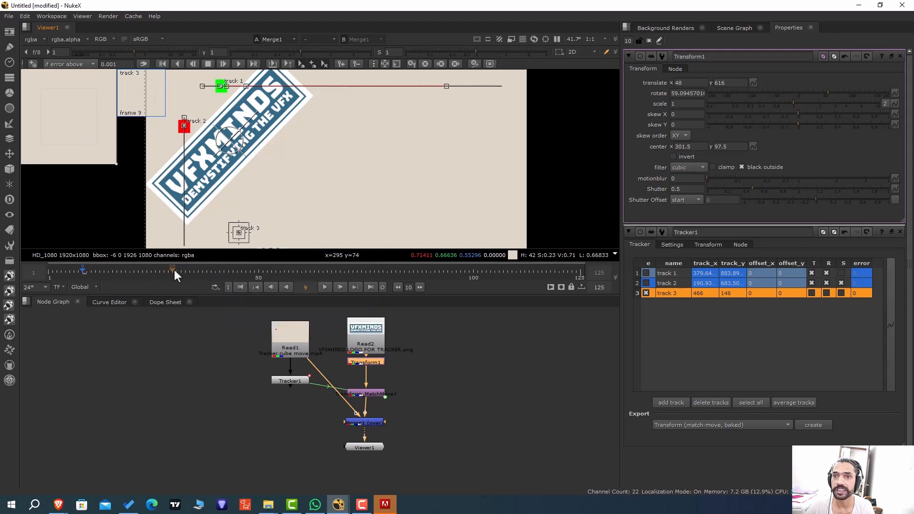
left_click(157, 269)
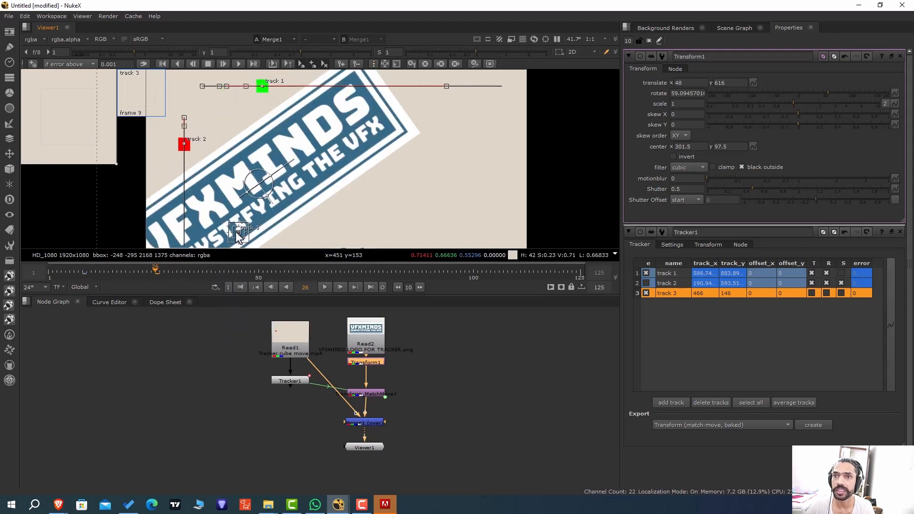
left_click_drag(238, 232, 268, 132)
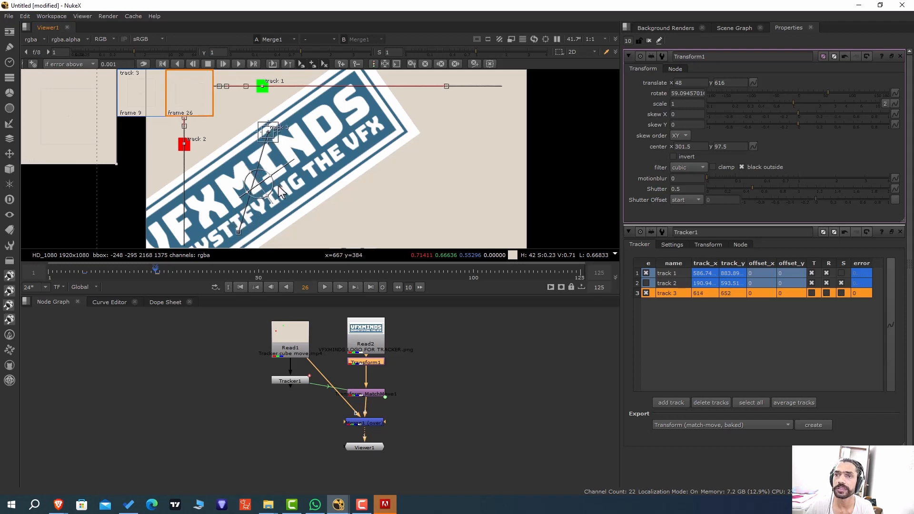
Key the track 3 point at x 956, y 176 on frame 50 and at x 1230, y 630 on frame 72.
scroll(279, 185, "down", 1)
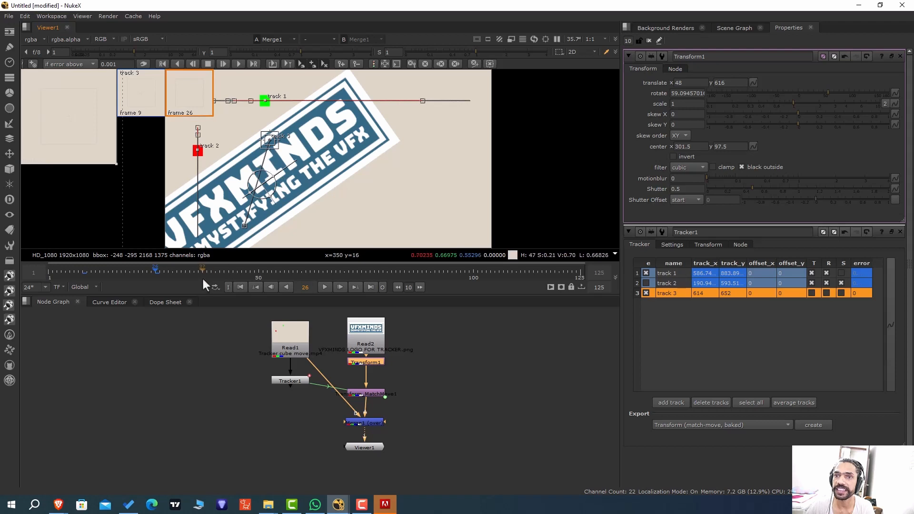
left_click(259, 269)
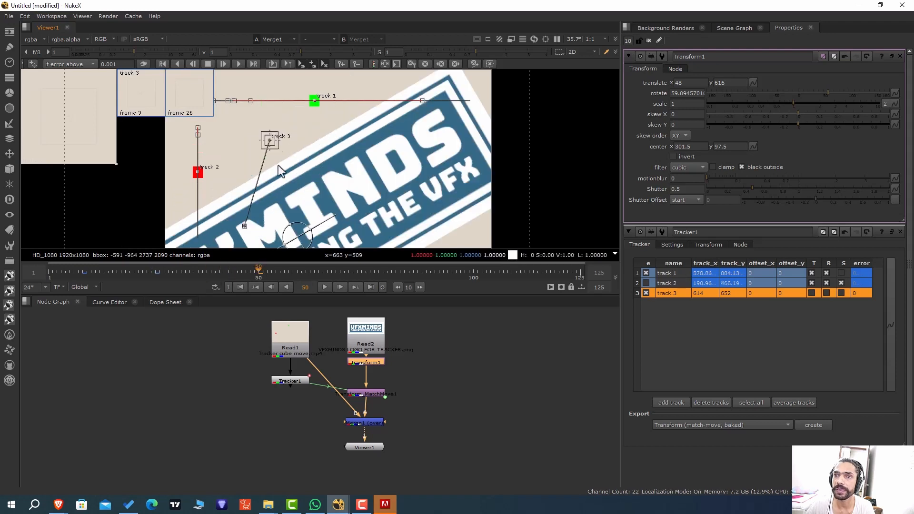
left_click_drag(270, 140, 329, 220)
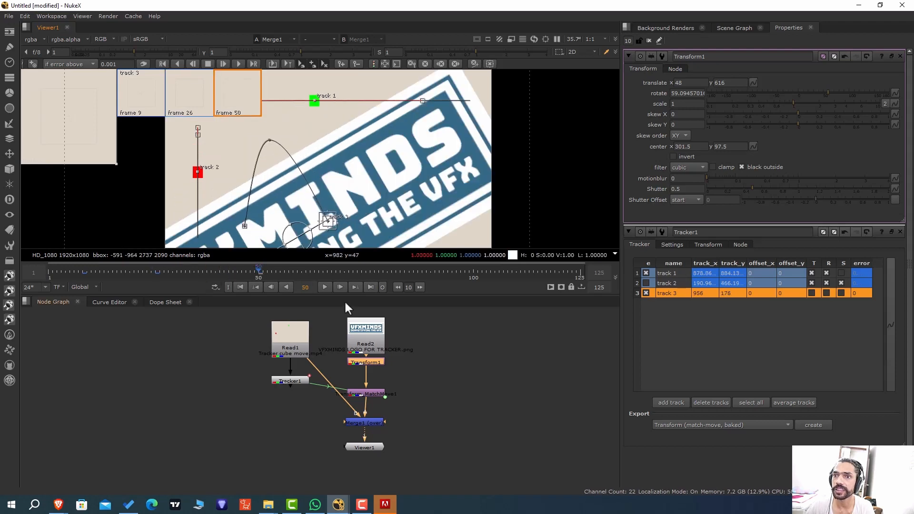
left_click(354, 269)
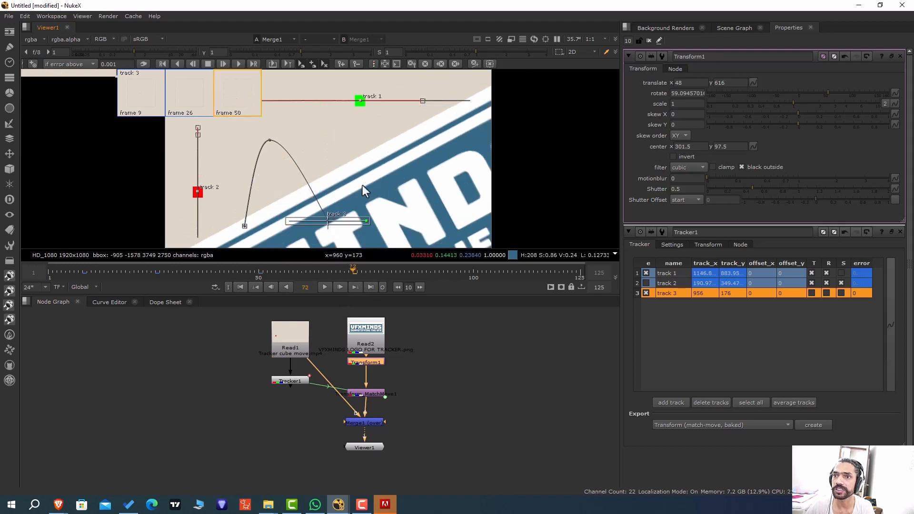
scroll(329, 223, "up", 3)
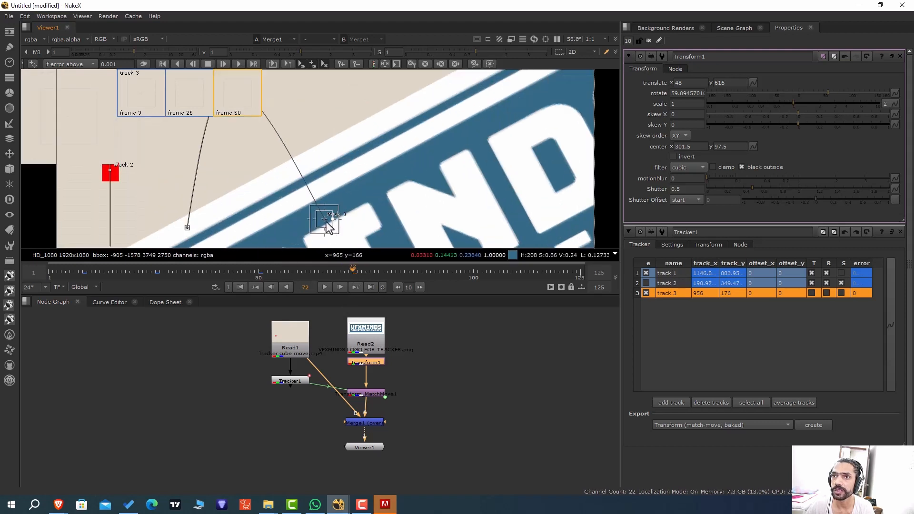
left_click_drag(327, 222, 402, 96)
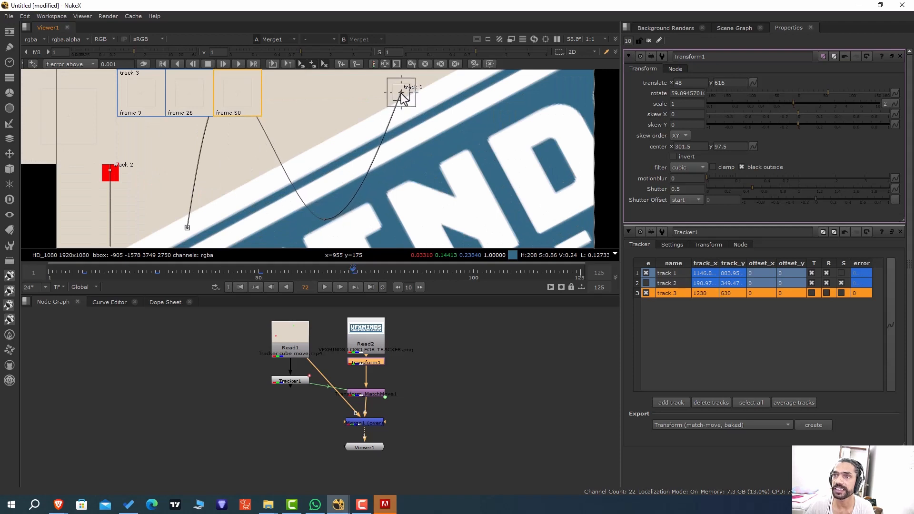
scroll(433, 173, "down", 4)
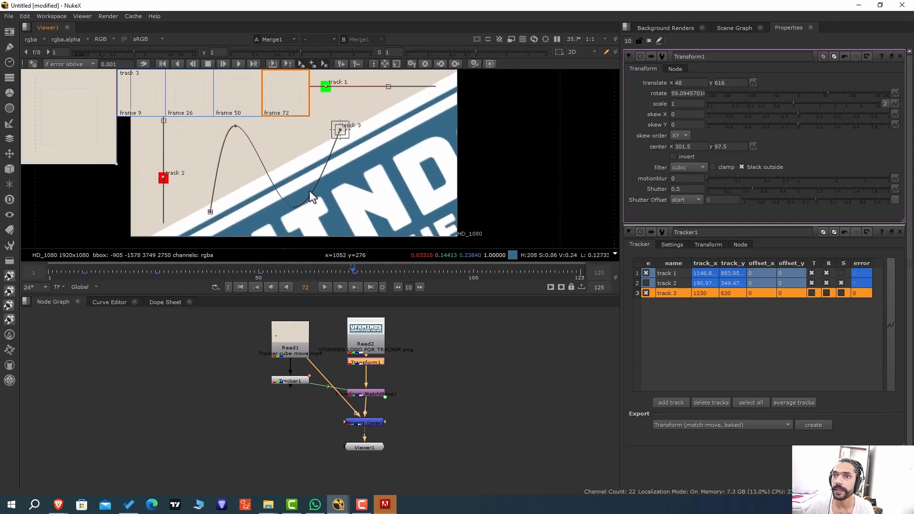
Key the track 3 point at x 1530, y 148 on frame 95 and at x 1780, y 602 on frame 112.
left_click(452, 273)
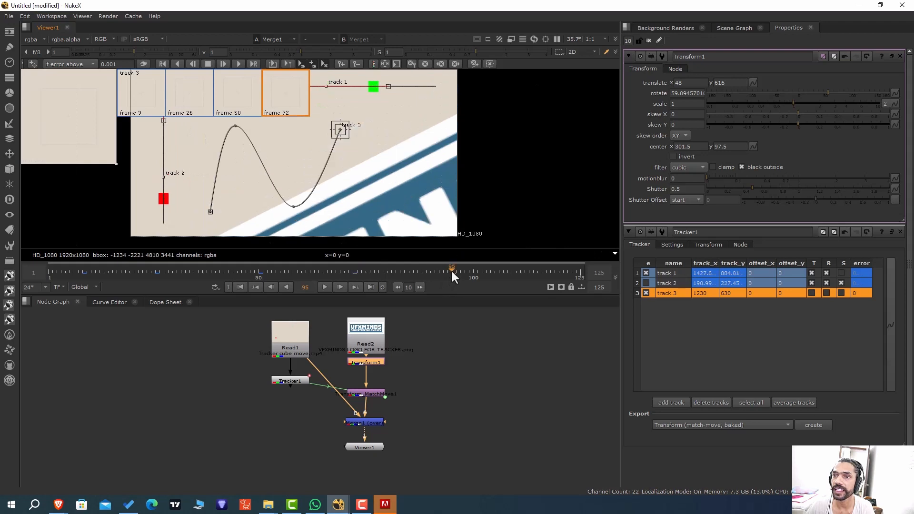
left_click_drag(340, 130, 391, 212)
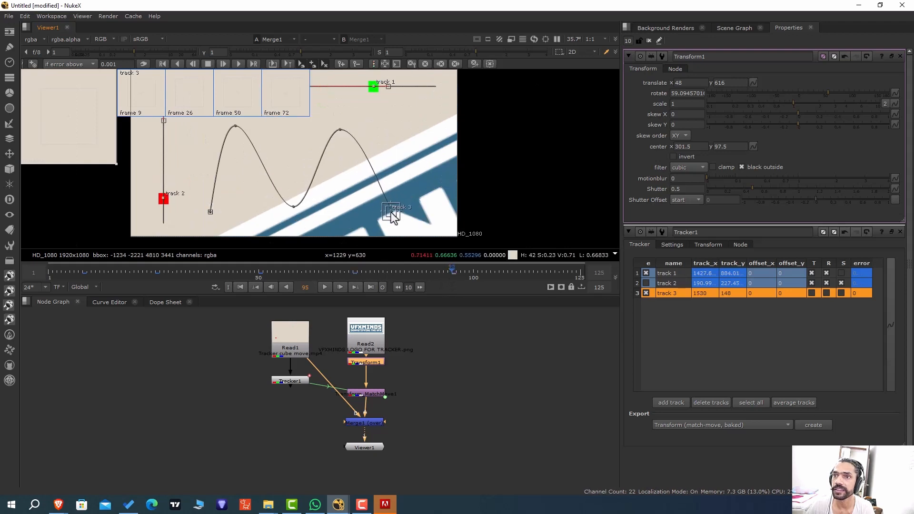
left_click(525, 270)
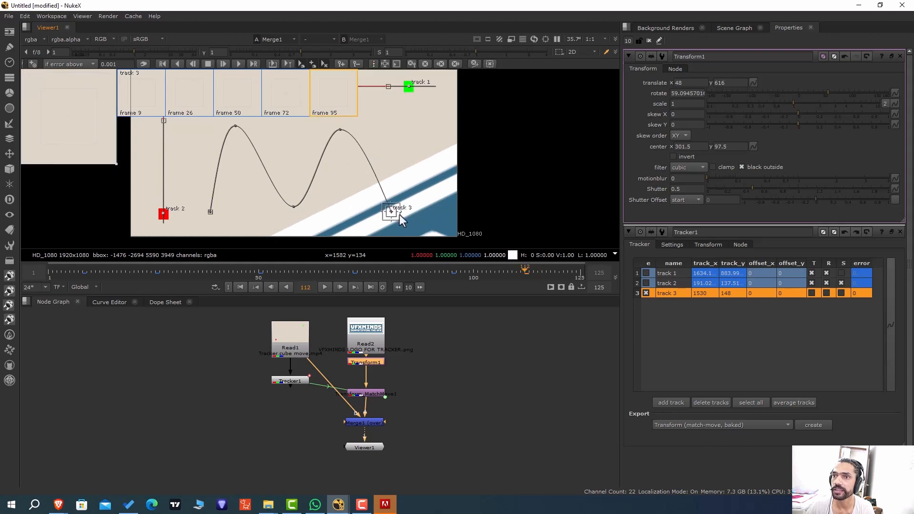
scroll(395, 213, "up", 2)
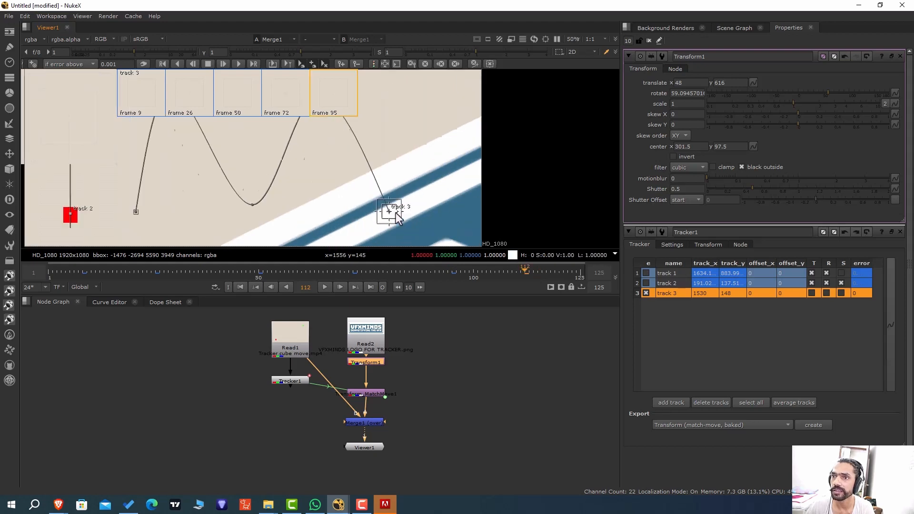
scroll(396, 212, "up", 1)
left_click_drag(395, 212, 460, 86)
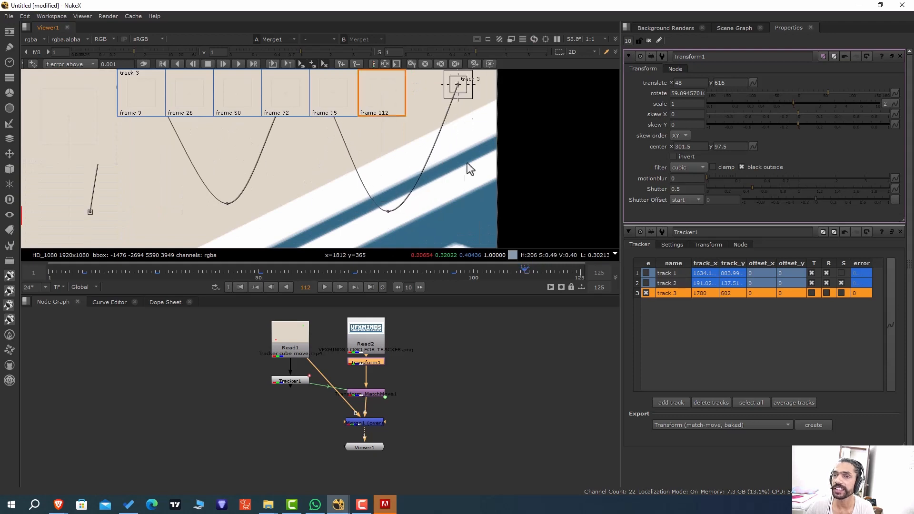
scroll(466, 168, "down", 7)
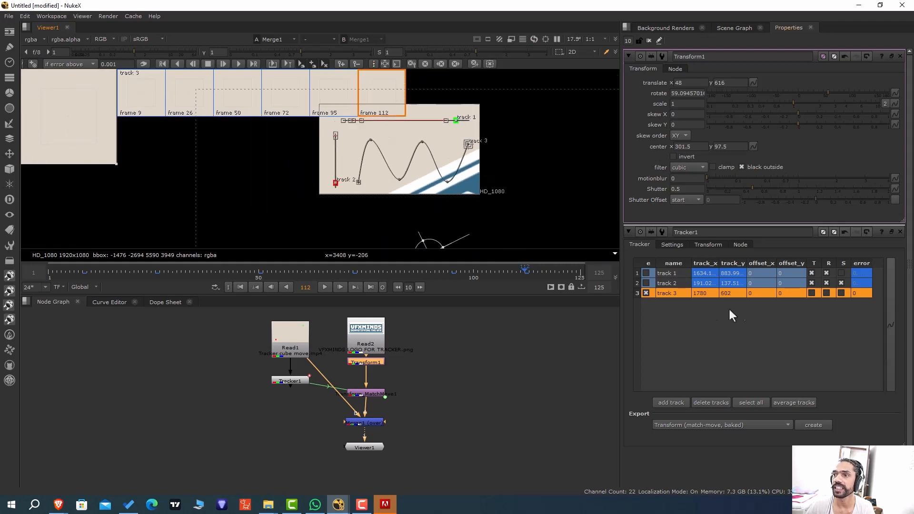
left_click(654, 330)
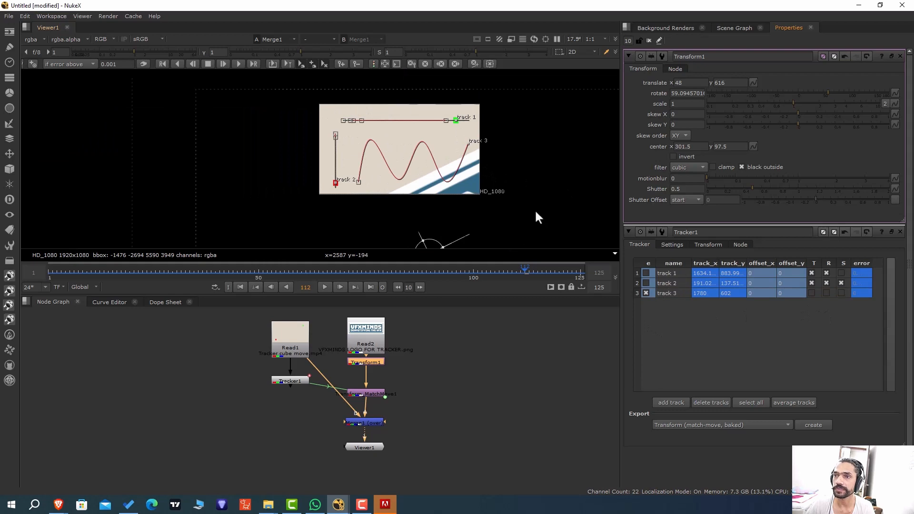
scroll(533, 210, "up", 4)
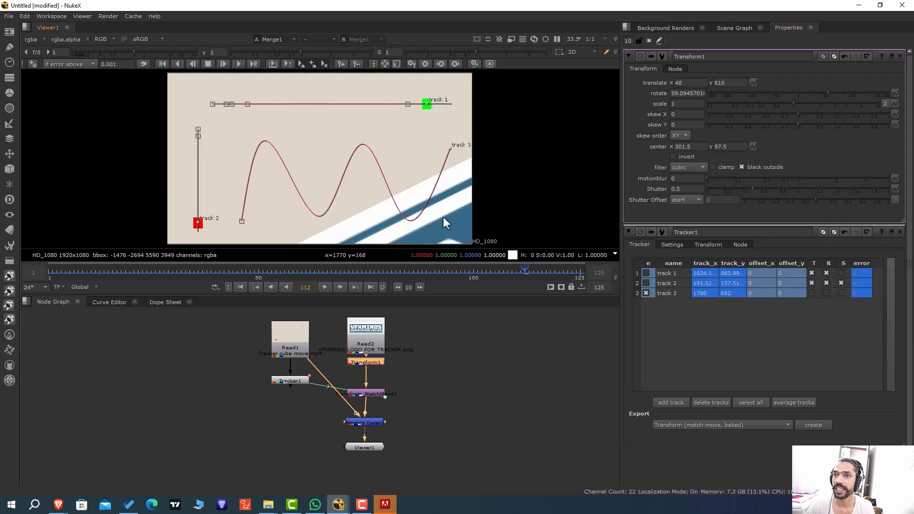
Turn off rotation and scale for tracks 1 and 2, and switch translation off for track 2 and on for track 3.
left_click(825, 273)
left_click(841, 283)
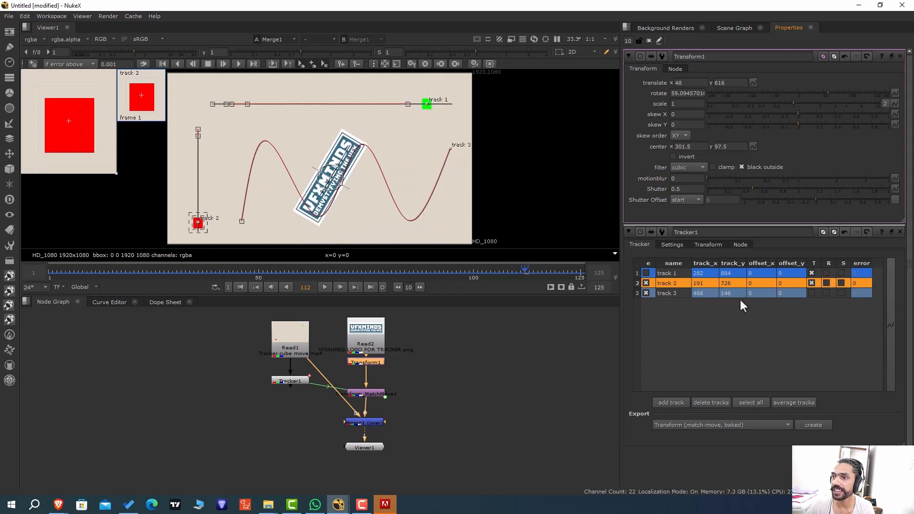
left_click(647, 283)
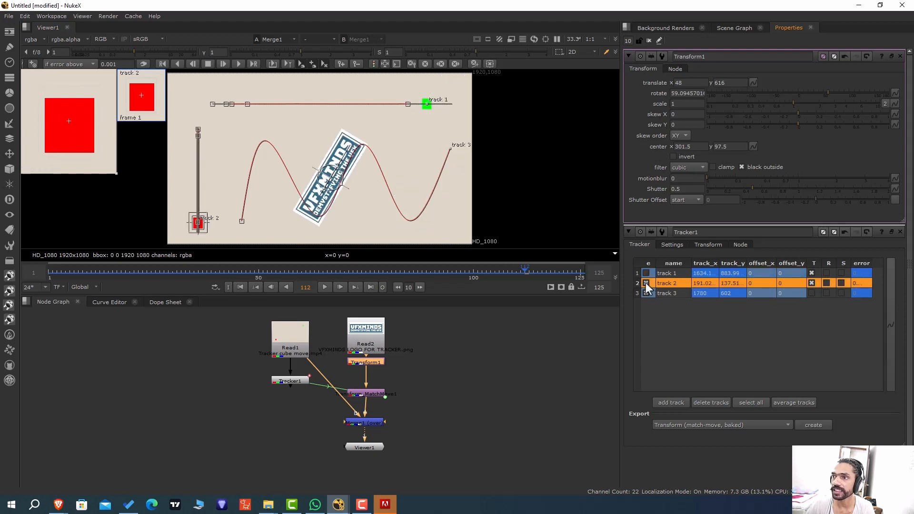
left_click(812, 283)
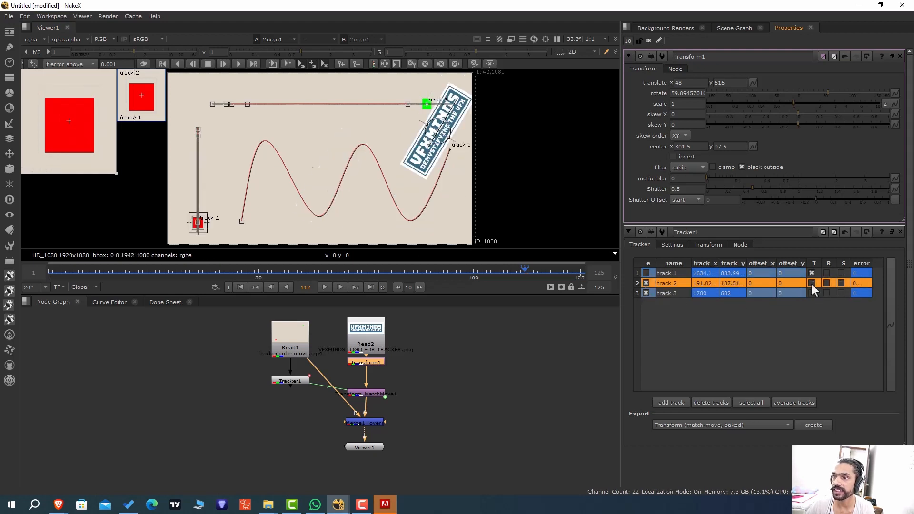
left_click(812, 293)
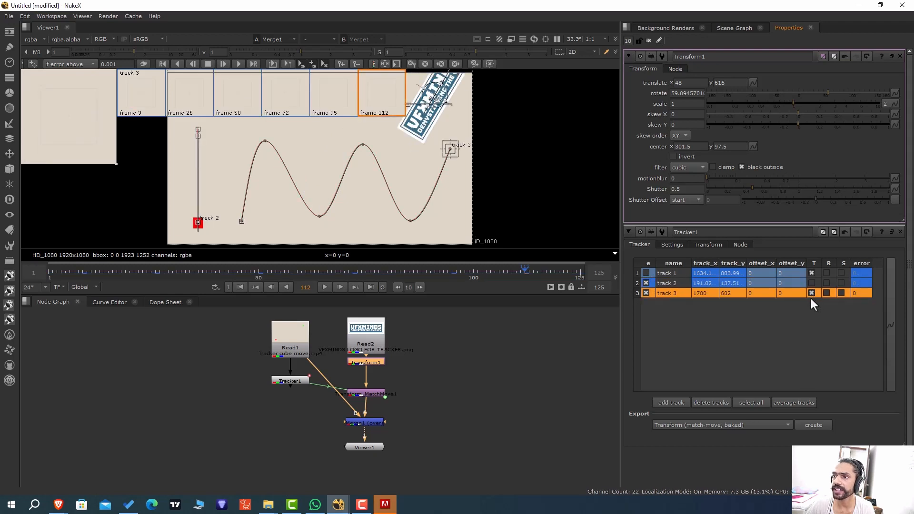
left_click(532, 125)
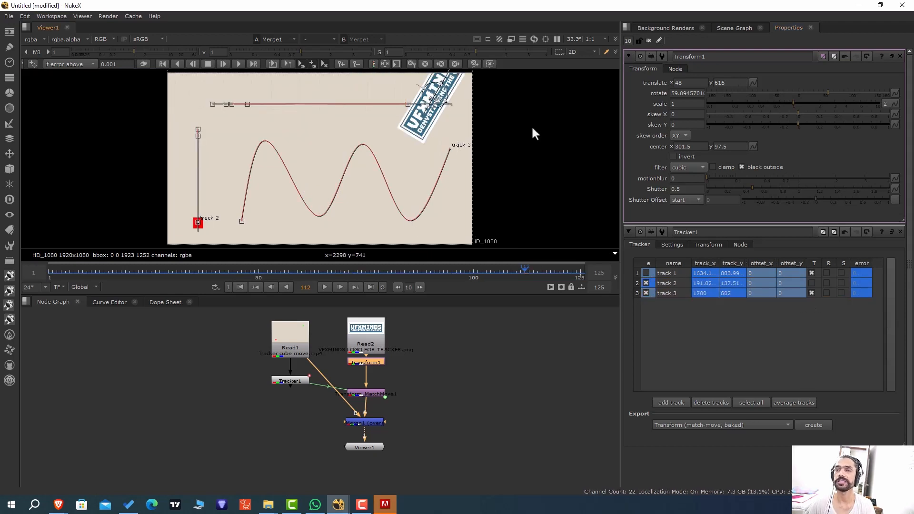
At frame 31, move the logo down to translate x -106, y -84, and scrub to frame 110 to check its path.
scroll(487, 167, "down", 1)
left_click_drag(387, 269, 178, 255)
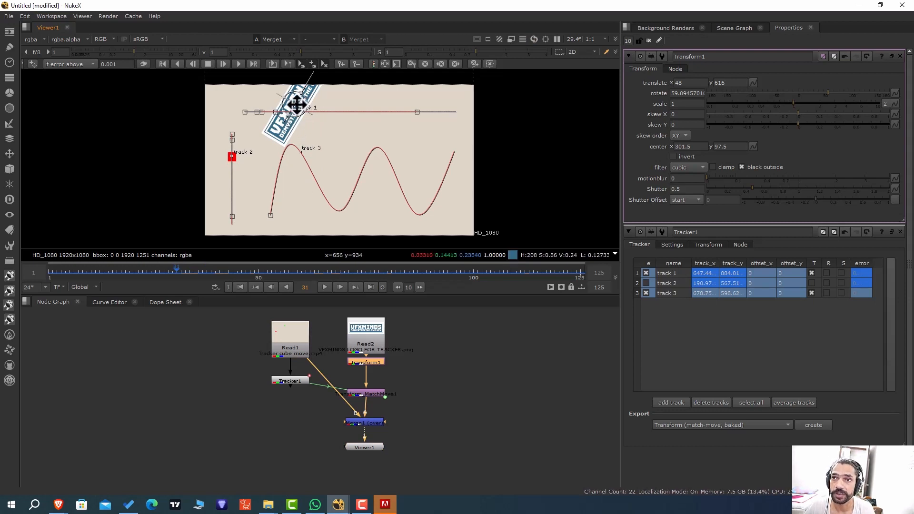
left_click_drag(297, 104, 275, 202)
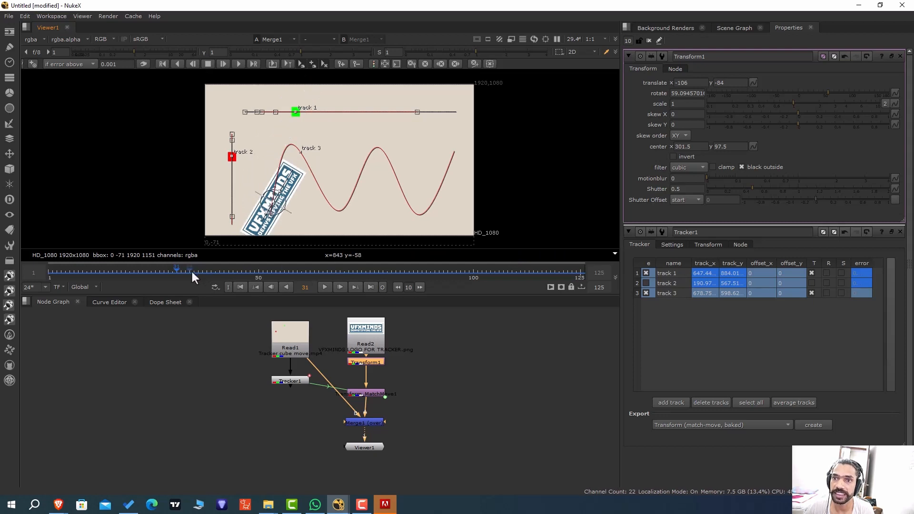
left_click_drag(191, 270, 516, 272)
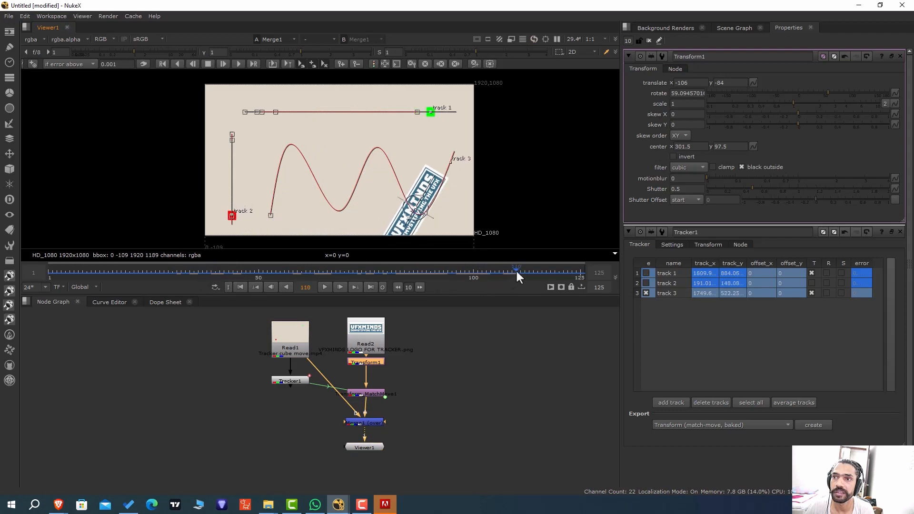
Move the logo onto the track 3 point at translate x 146, y 256, and scrub between frames 8 and 88 to check its motion.
left_click_drag(416, 210, 452, 163)
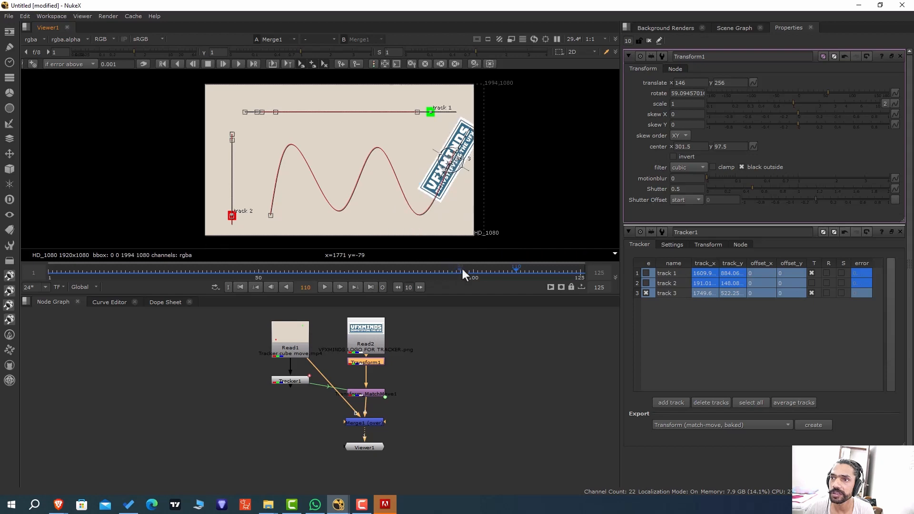
left_click(407, 265)
left_click_drag(407, 263, 79, 268)
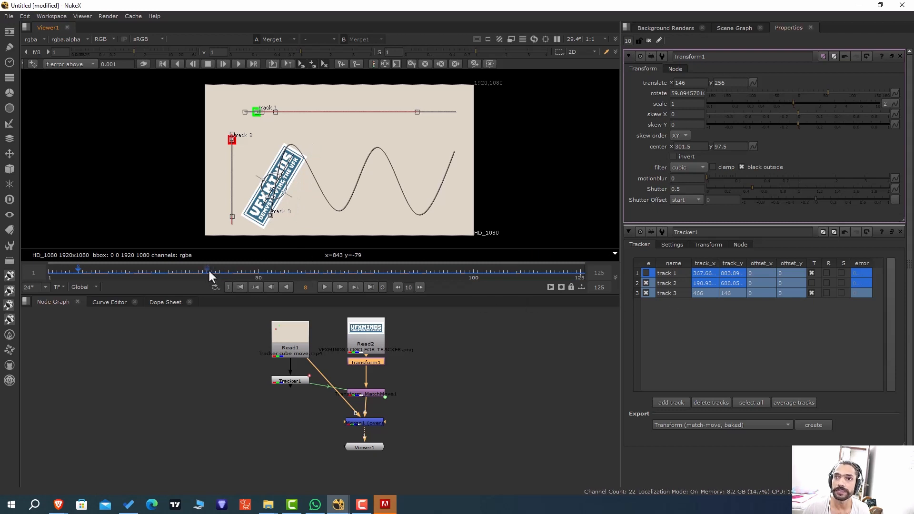
left_click_drag(210, 270, 422, 273)
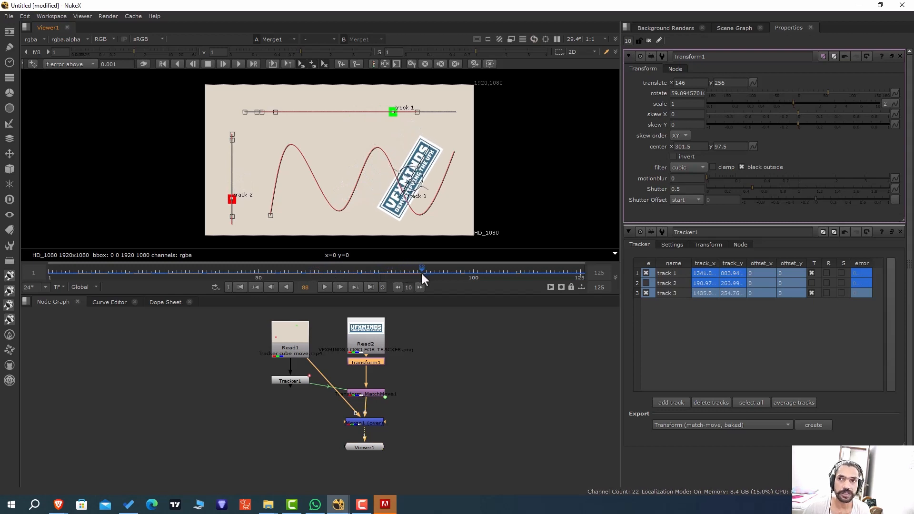
Enable scale (S) for track 3 and scrub back to frame 9 to check how the logo scales.
left_click(841, 293)
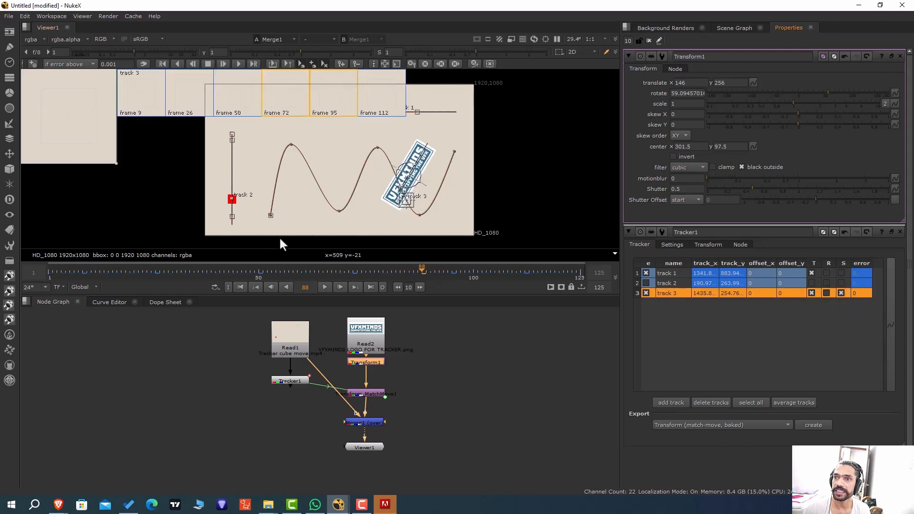
left_click_drag(246, 270, 102, 261)
left_click(507, 130)
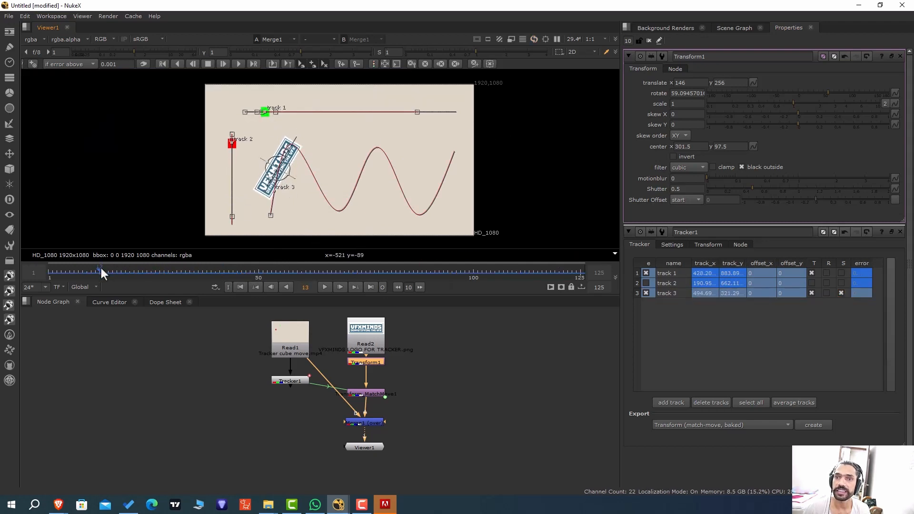
left_click_drag(101, 270, 81, 289)
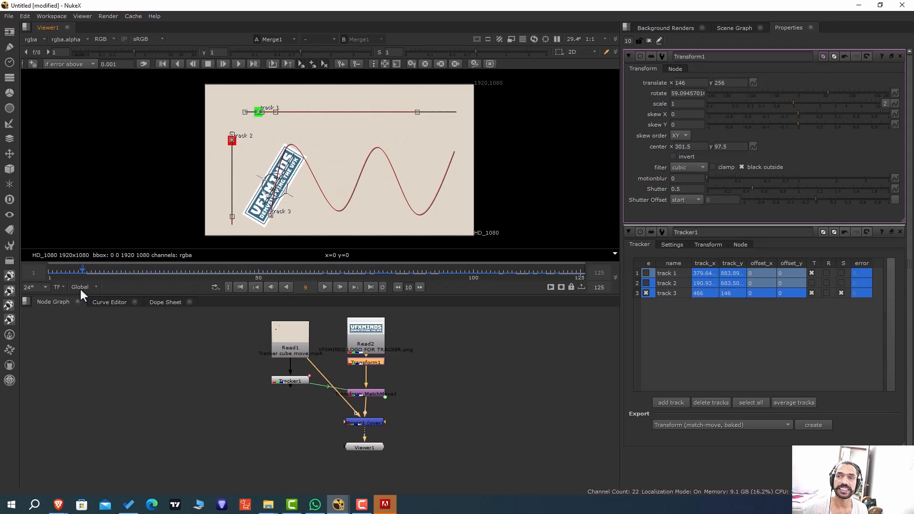
At frame 9, enable track 1 and turn on translation (T) for track 2, and scrub to frame 63 to check the logo.
left_click(644, 272)
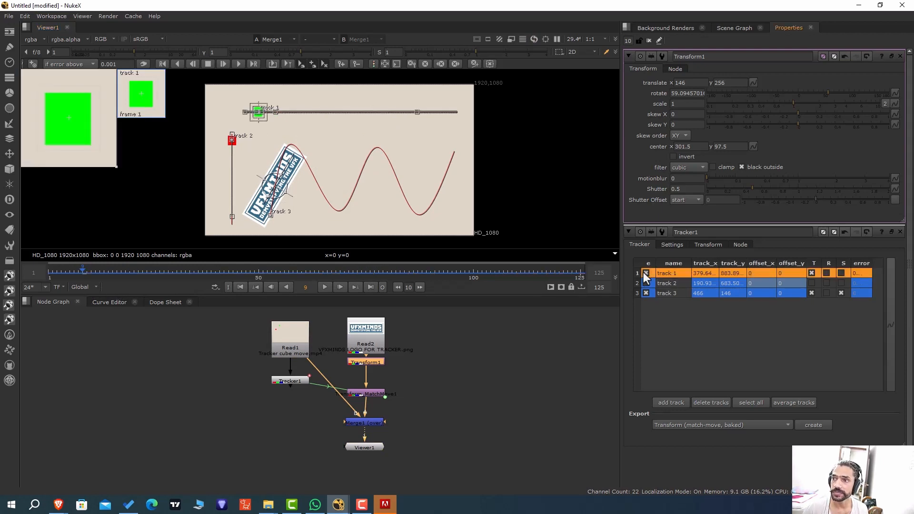
left_click(812, 283)
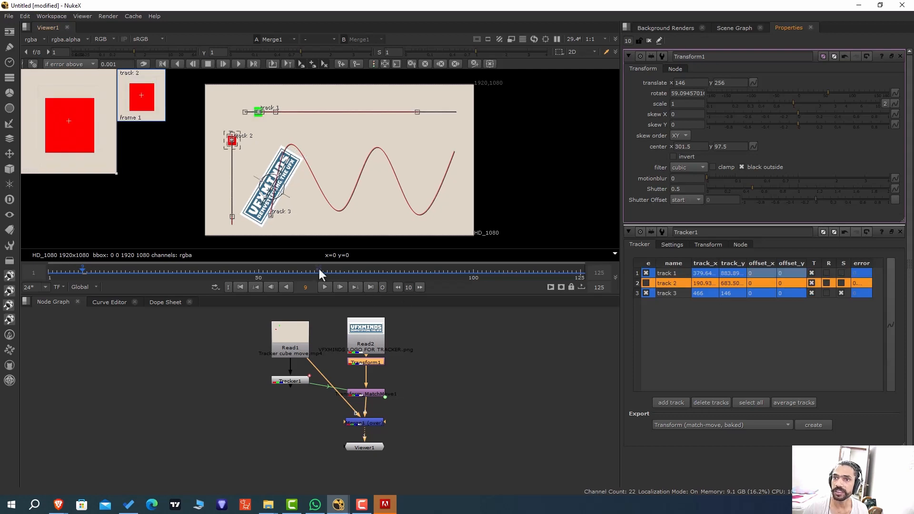
left_click_drag(298, 266, 246, 264)
left_click_drag(166, 259, 315, 270)
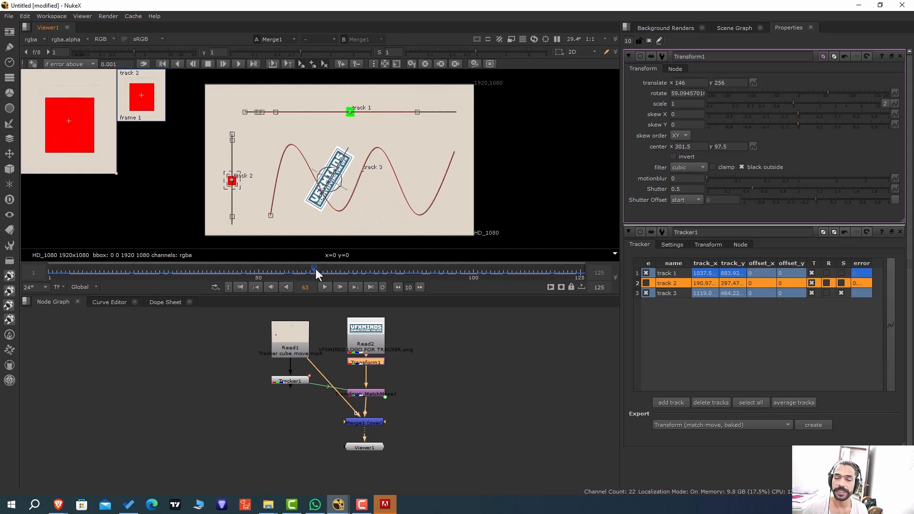